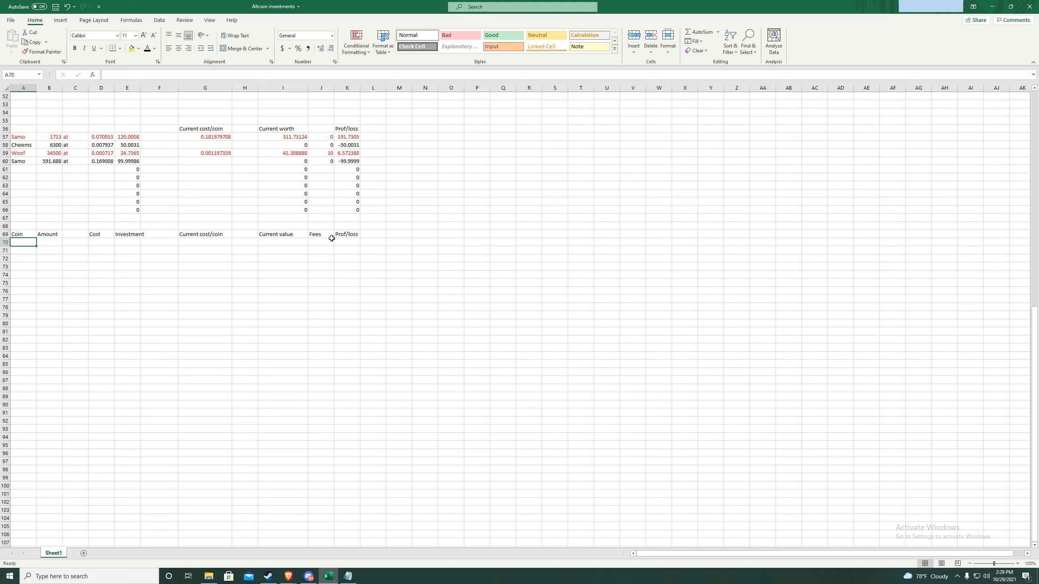
# - Fill row 70 for Samo: amount 591, cost 0.169008, and Investment =D70*B70 (99.88373)
pyautogui.doubleClick(30, 245)
pyautogui.write('Samo')
pyautogui.press('Tab')
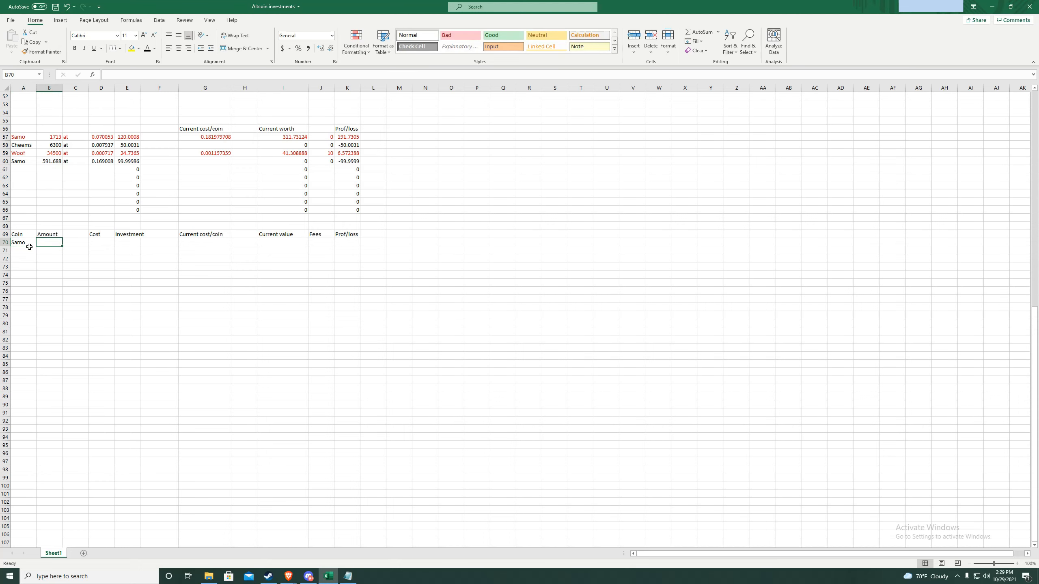
pyautogui.write('591')
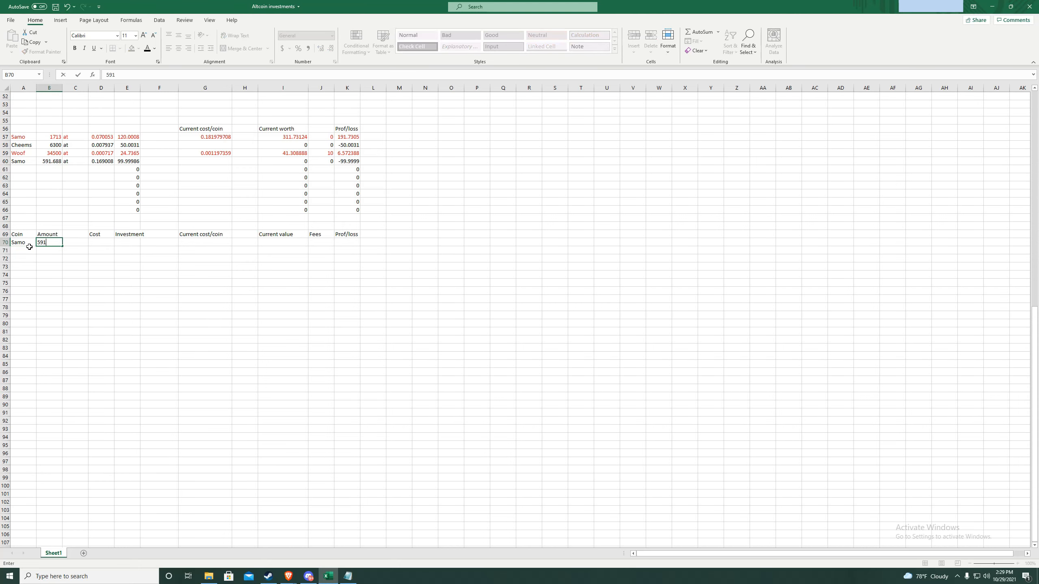
pyautogui.press('Tab')
pyautogui.press('Tab')
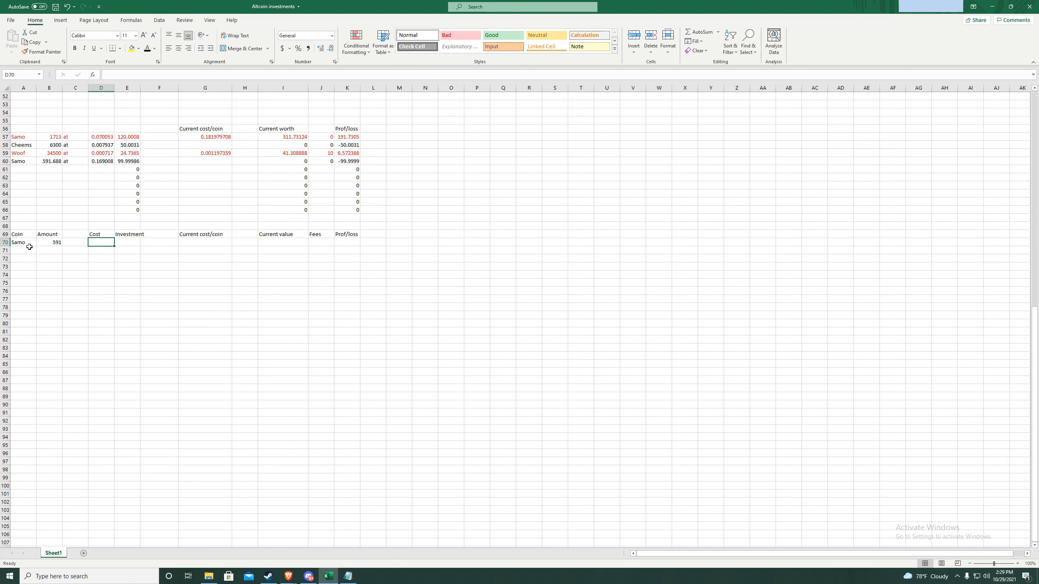
pyautogui.write('.169008')
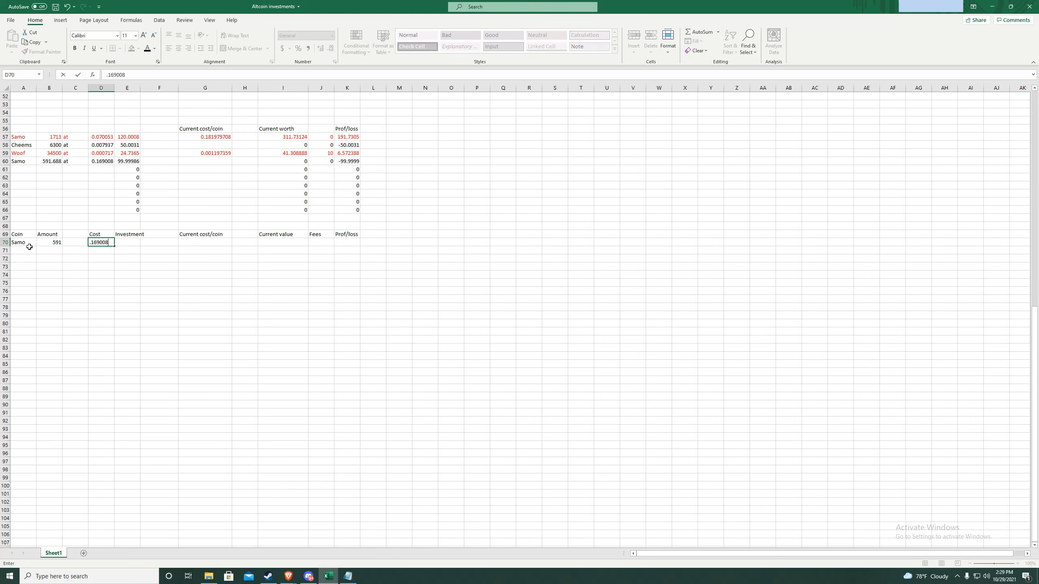
pyautogui.press('Tab')
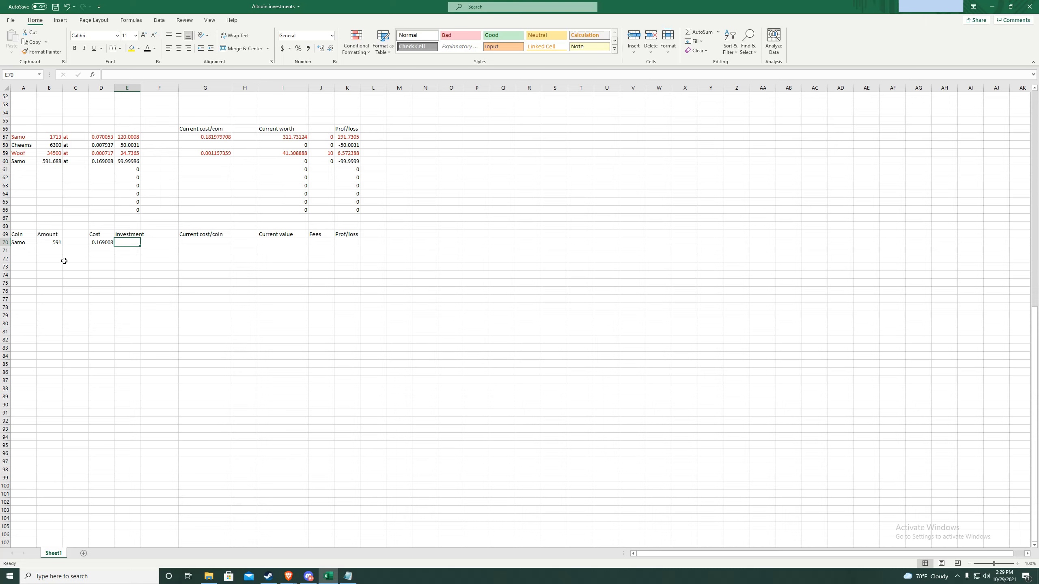
pyautogui.write('=D')
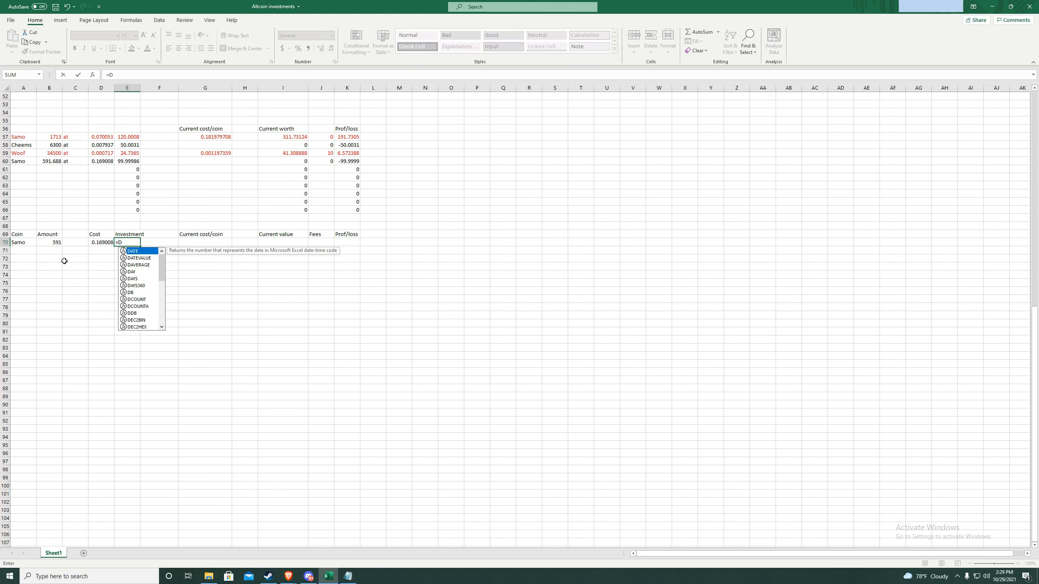
pyautogui.write('70*')
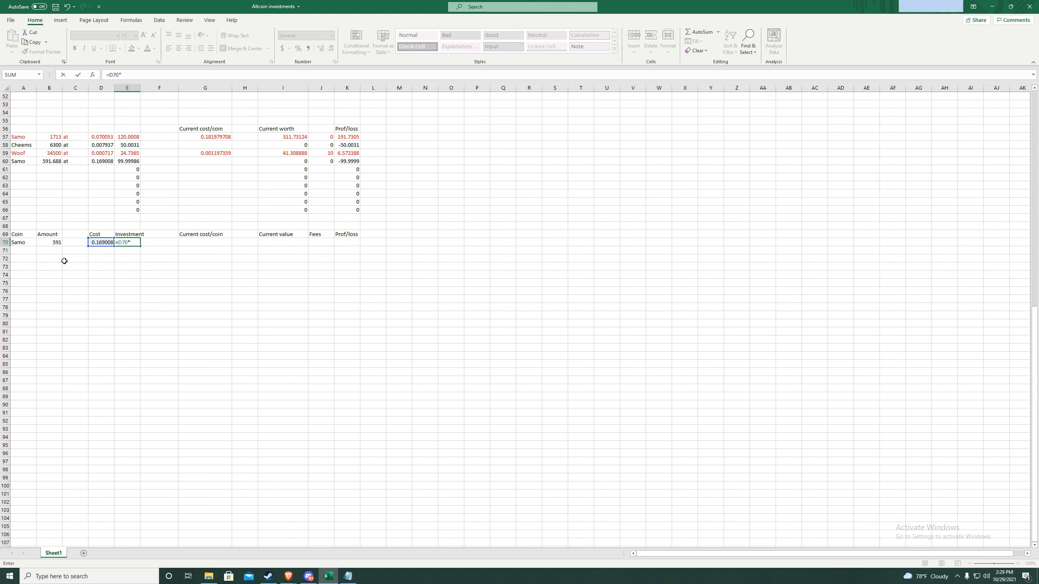
pyautogui.write('B70')
pyautogui.press('Return')
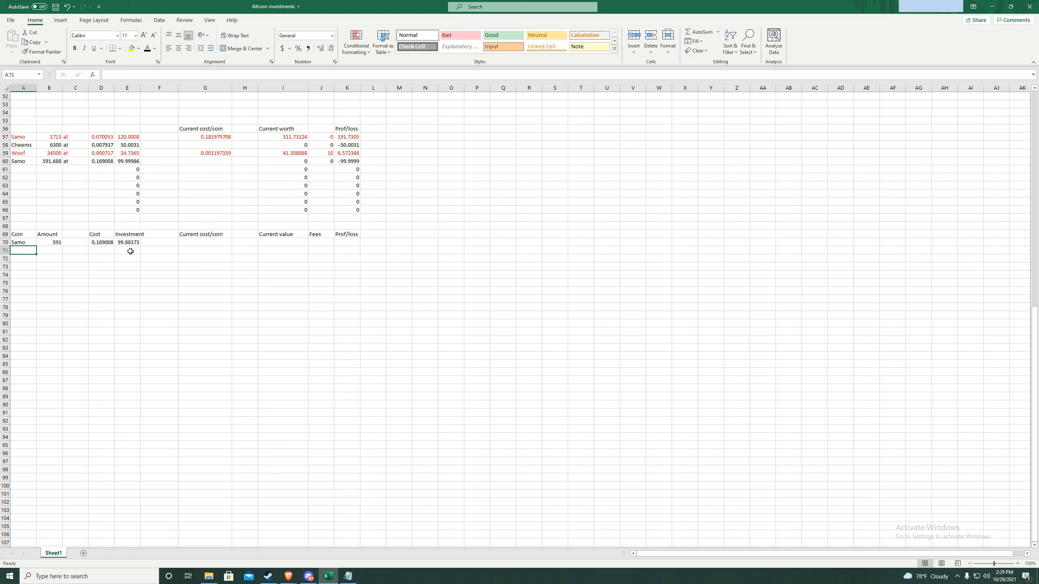
# - Enter Samo's current cost per coin 0.181979 in G70 and current value =G70*B70 in I70
pyautogui.doubleClick(195, 245)
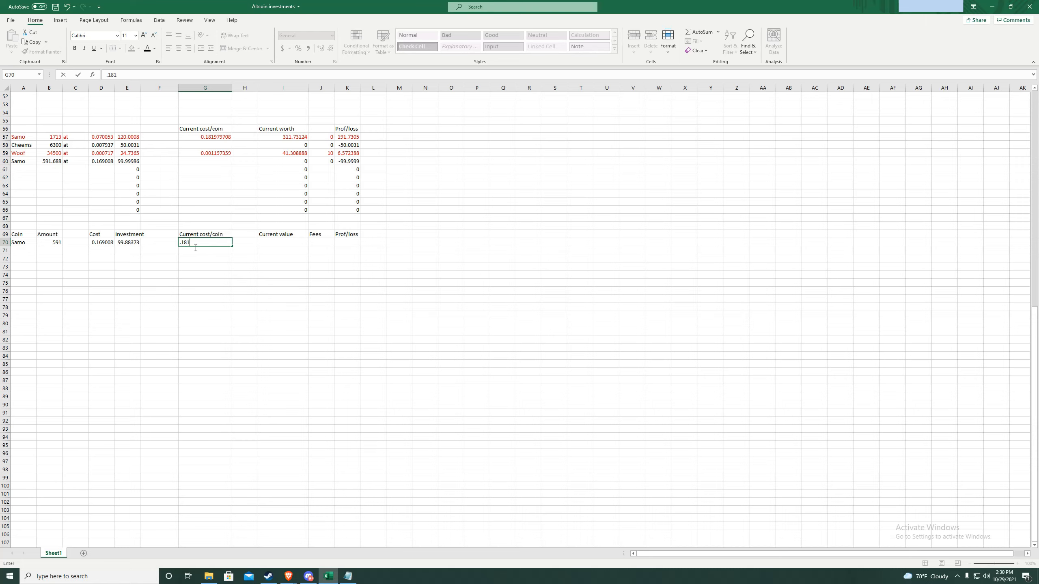
pyautogui.write('.181979')
pyautogui.press('Return')
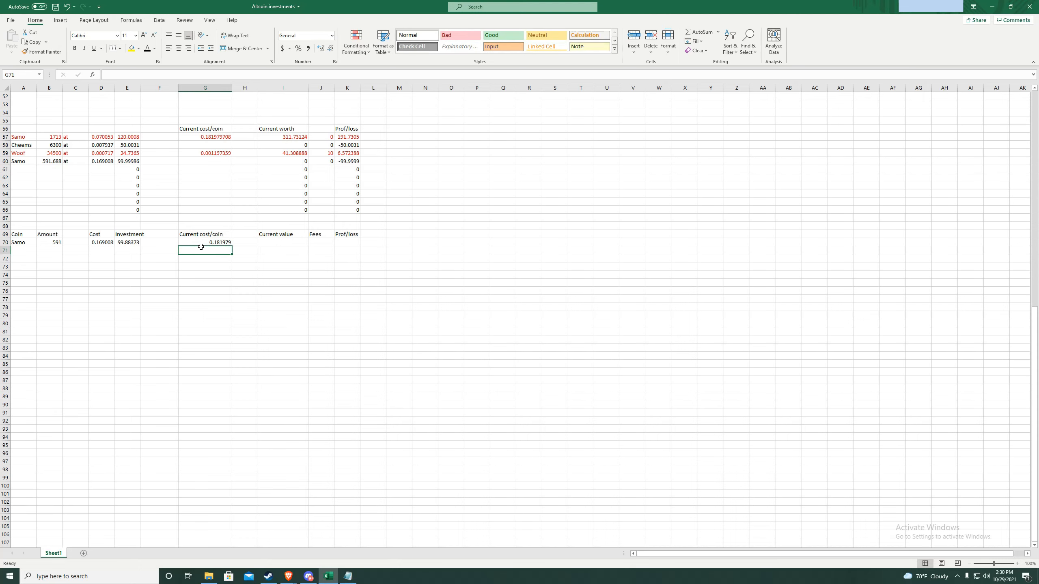
pyautogui.doubleClick(271, 245)
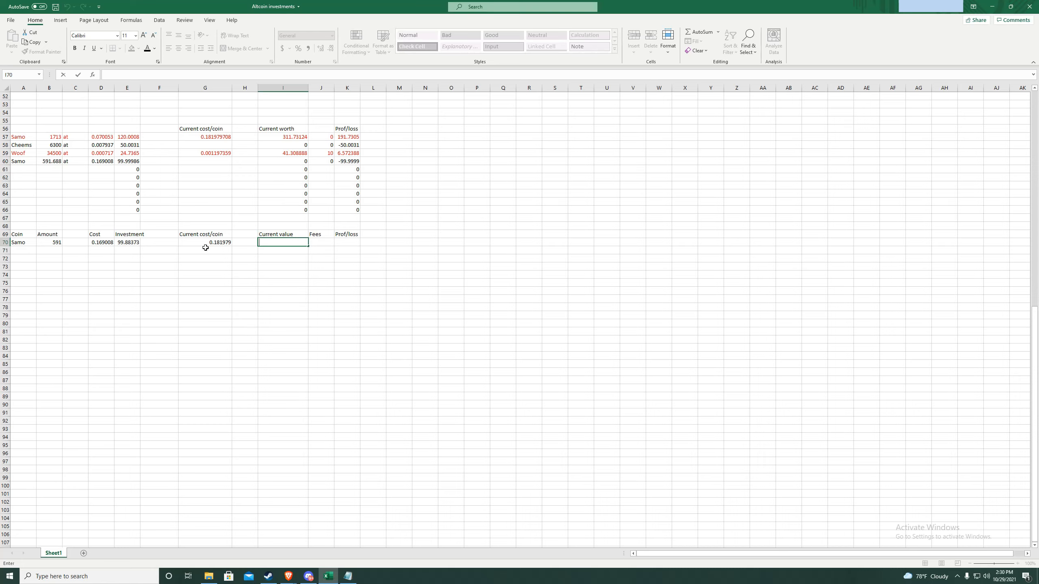
pyautogui.write('=G')
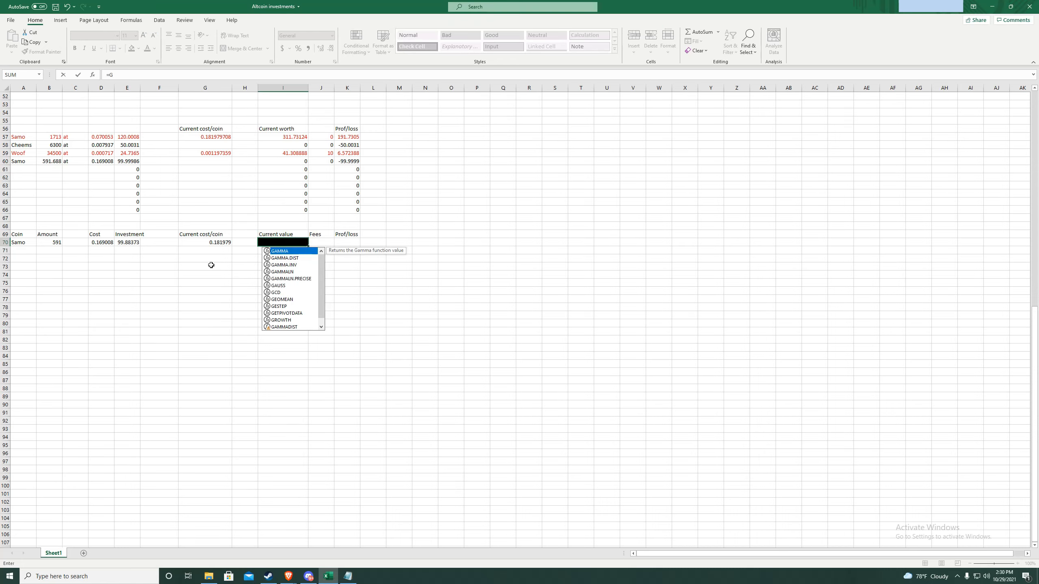
pyautogui.write('70*B70')
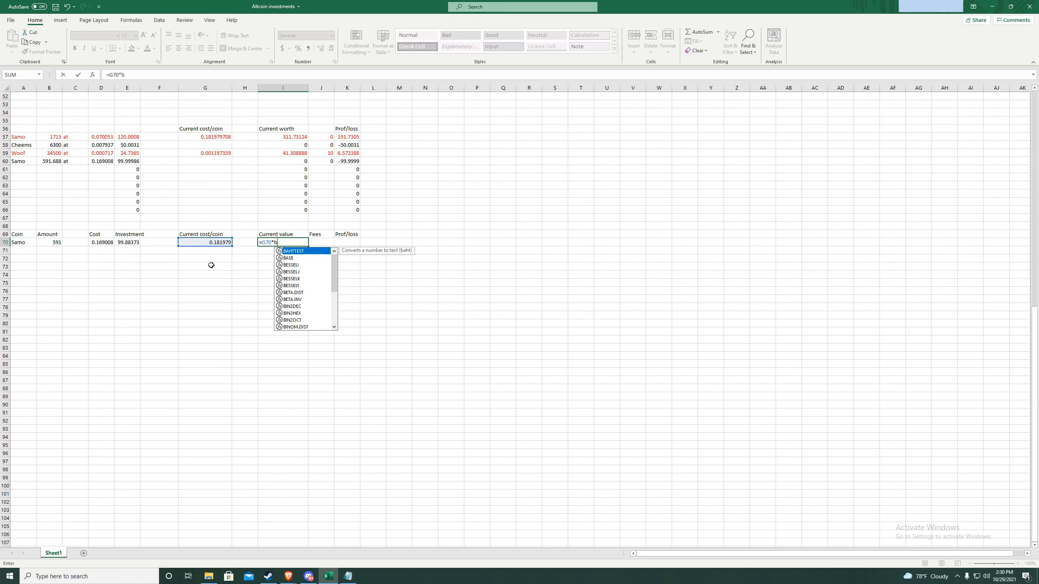
pyautogui.hotkey('ctrl', 'Return')
pyautogui.press('Return')
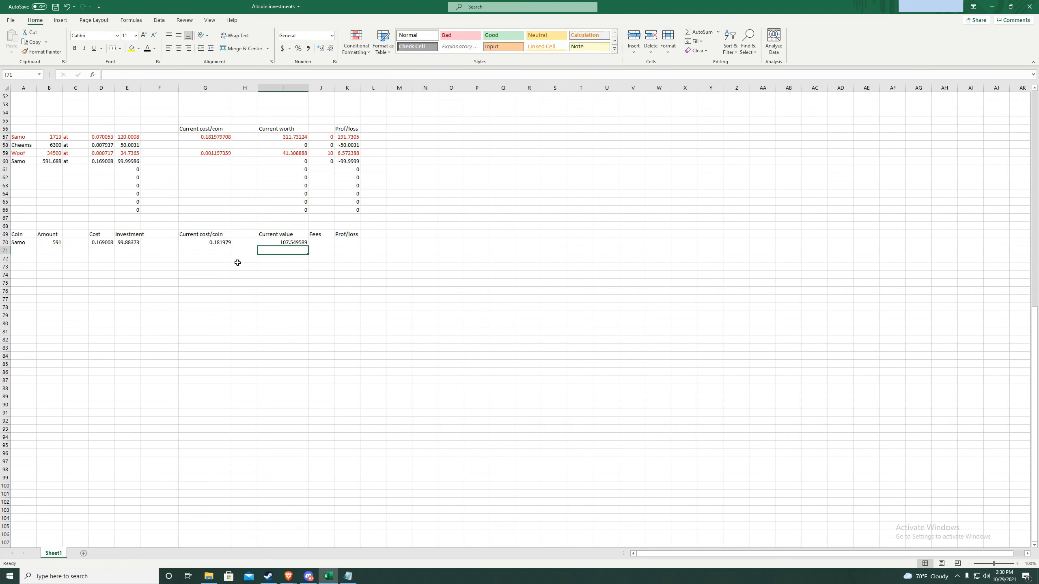
# - Enter a fee of 1 in J70 and change Samo's current cost per coin in G70 to 0.189
pyautogui.doubleClick(321, 245)
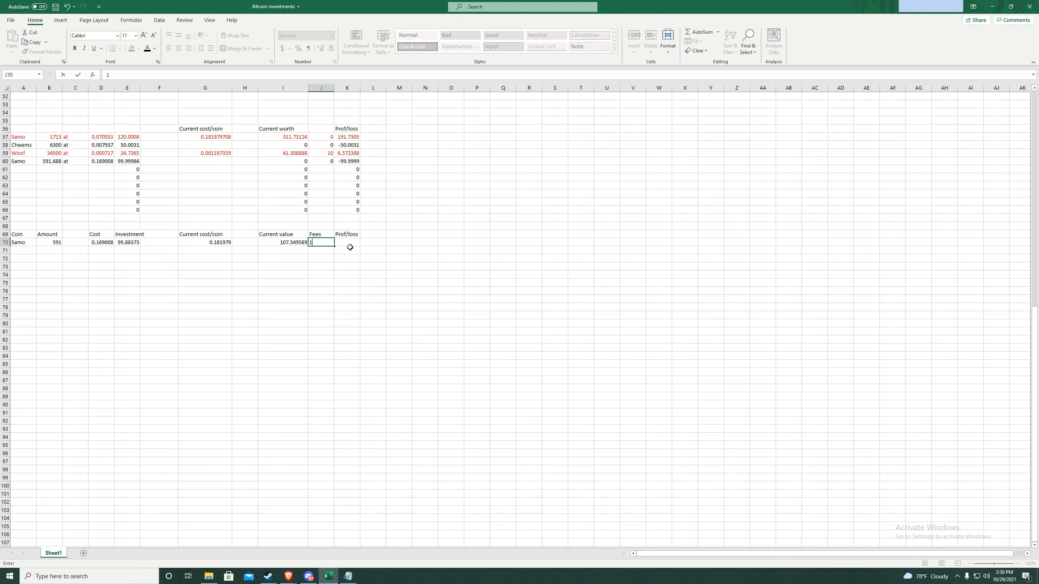
pyautogui.click(349, 247)
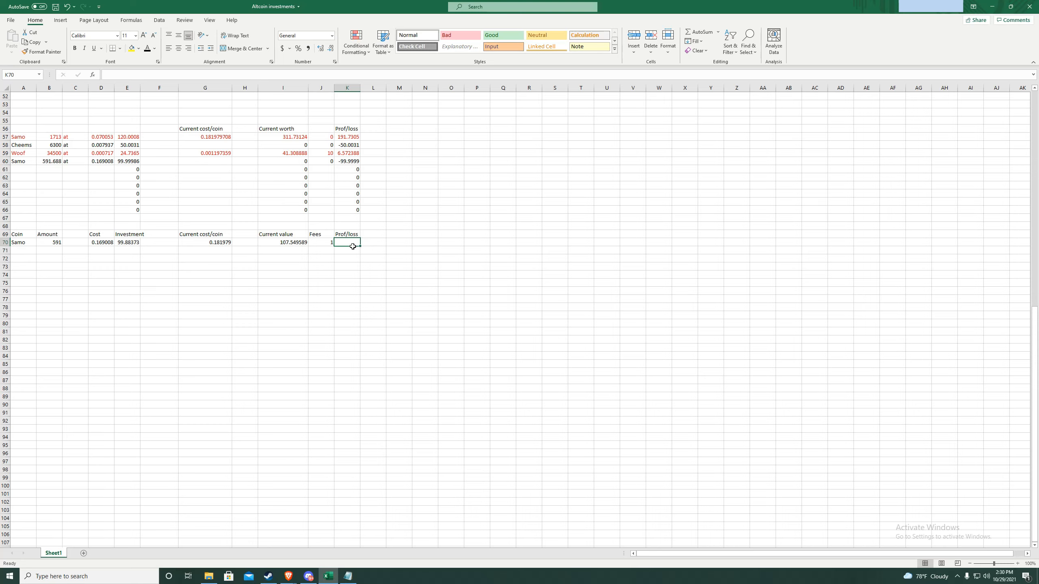
pyautogui.doubleClick(220, 243)
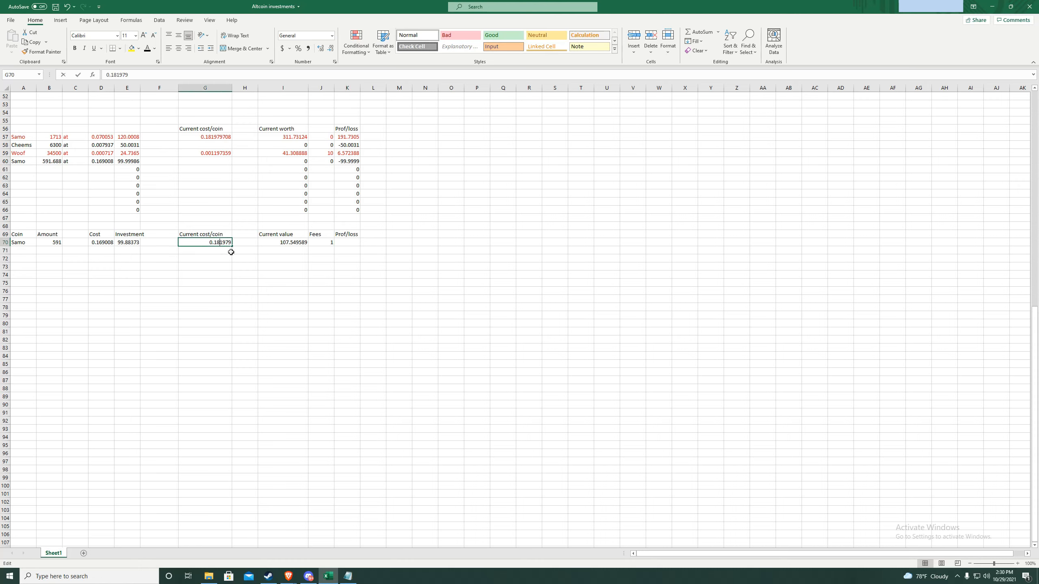
pyautogui.moveTo(220, 242); pyautogui.dragTo(231, 243)
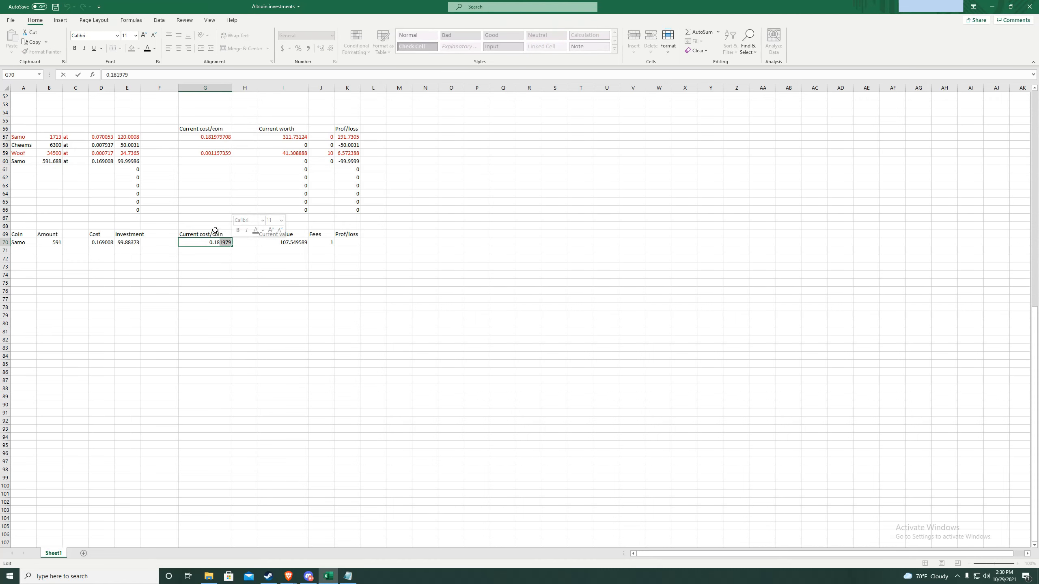
pyautogui.write('9')
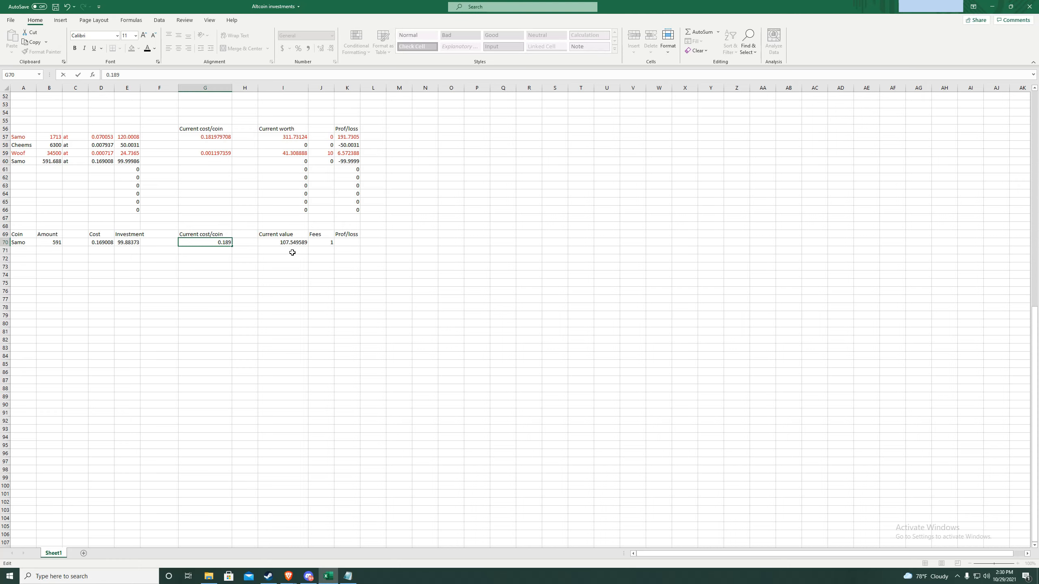
pyautogui.press('Return')
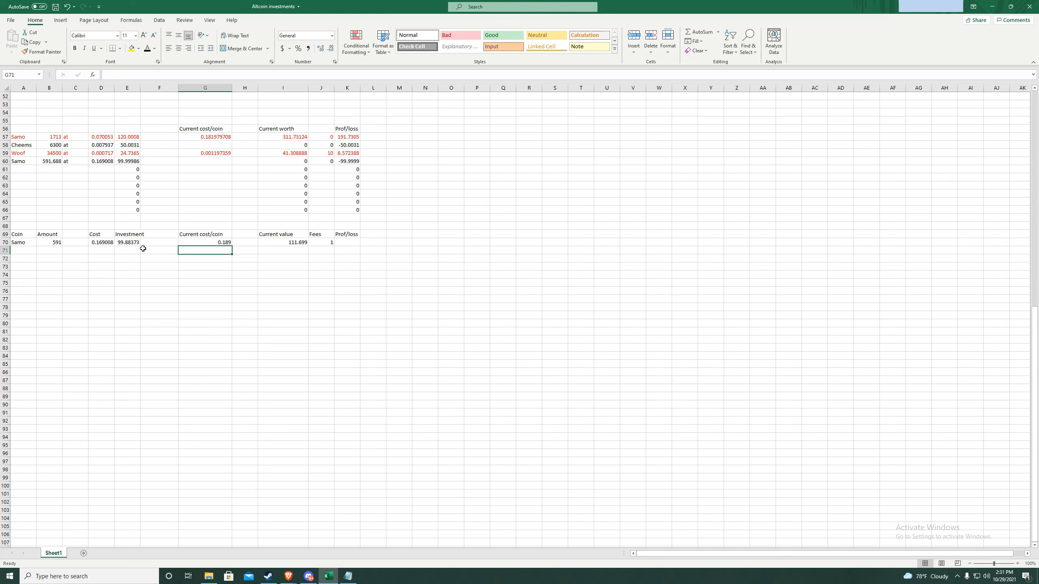
# - Enter =I70-J70-E70 in K70, giving Samo a profit of 10.81527
pyautogui.doubleClick(348, 244)
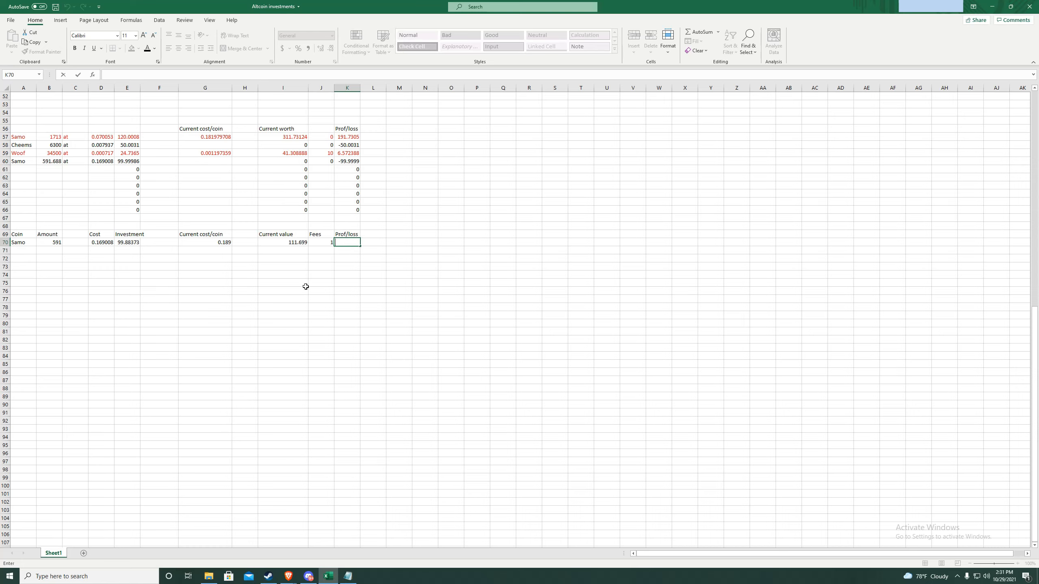
pyautogui.write('=I7')
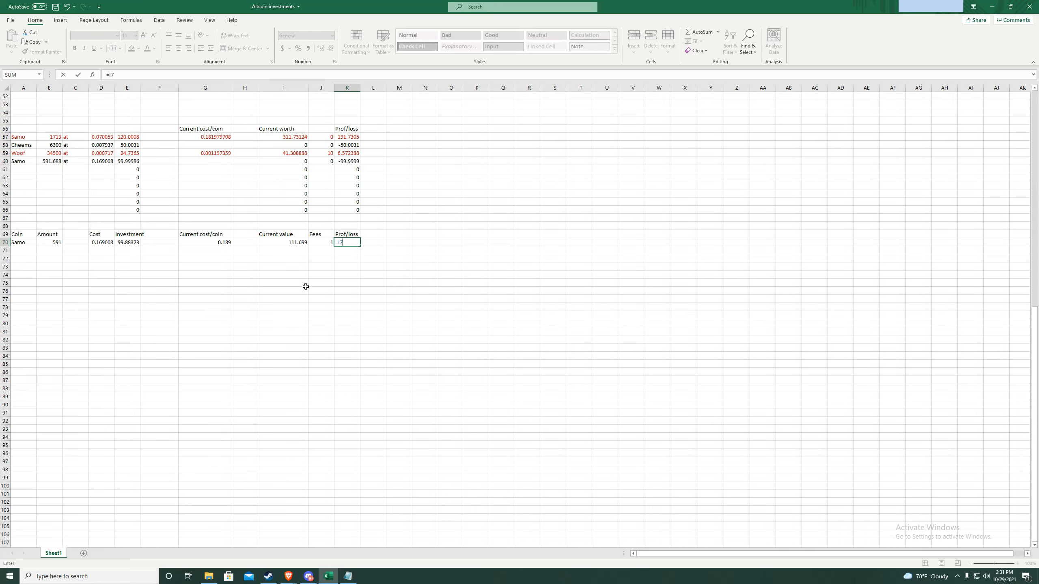
pyautogui.write('0-J70-')
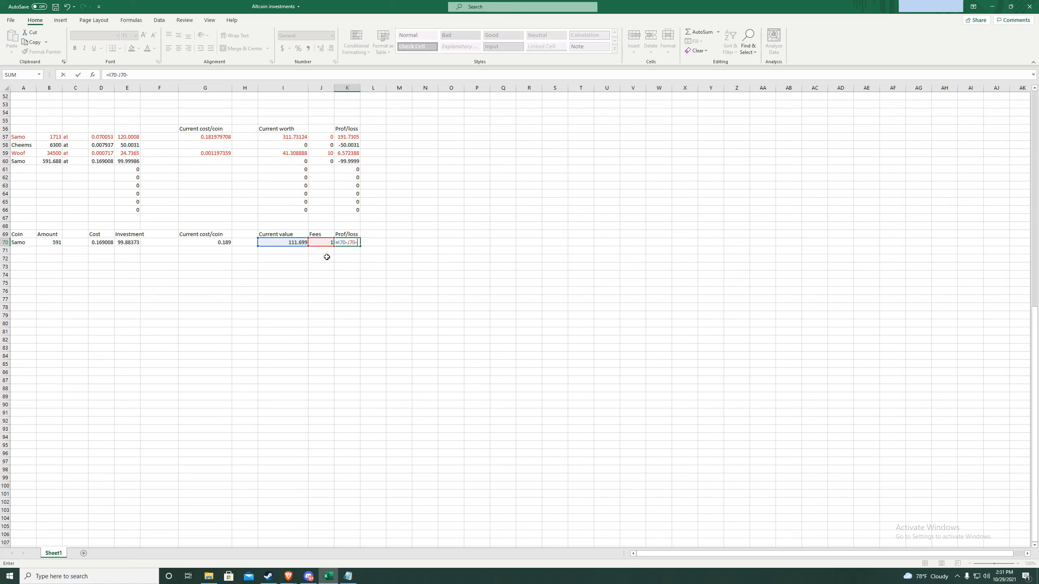
pyautogui.write('E')
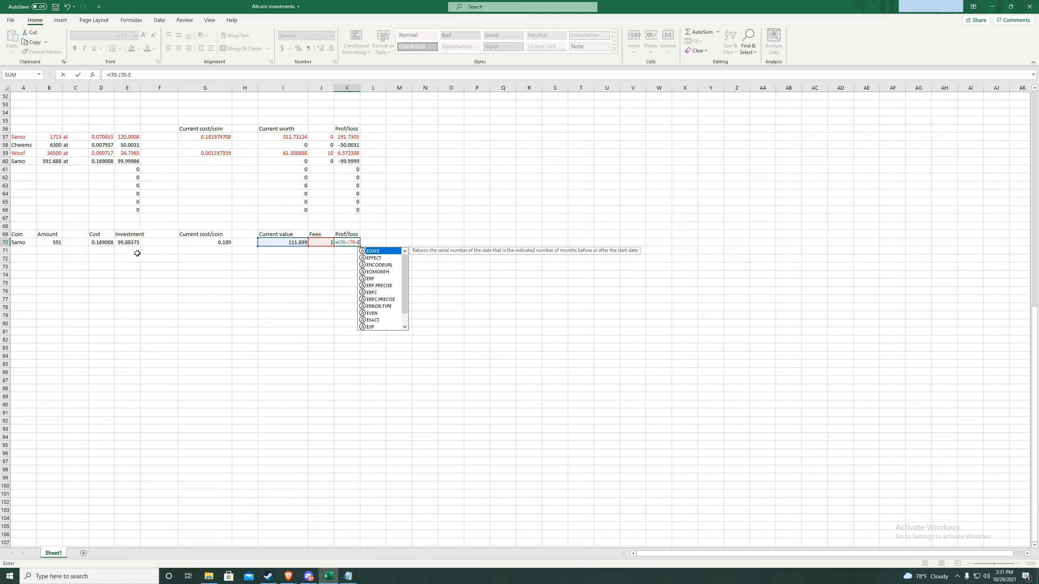
pyautogui.write('70')
pyautogui.press('Return')
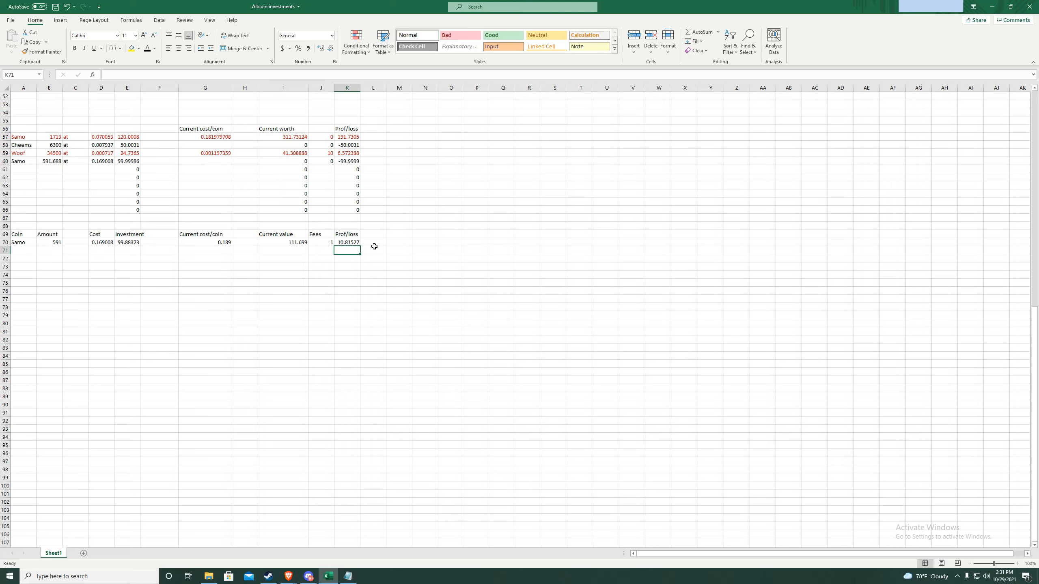
pyautogui.moveTo(374, 246); pyautogui.dragTo(19, 244)
pyautogui.click(155, 48)
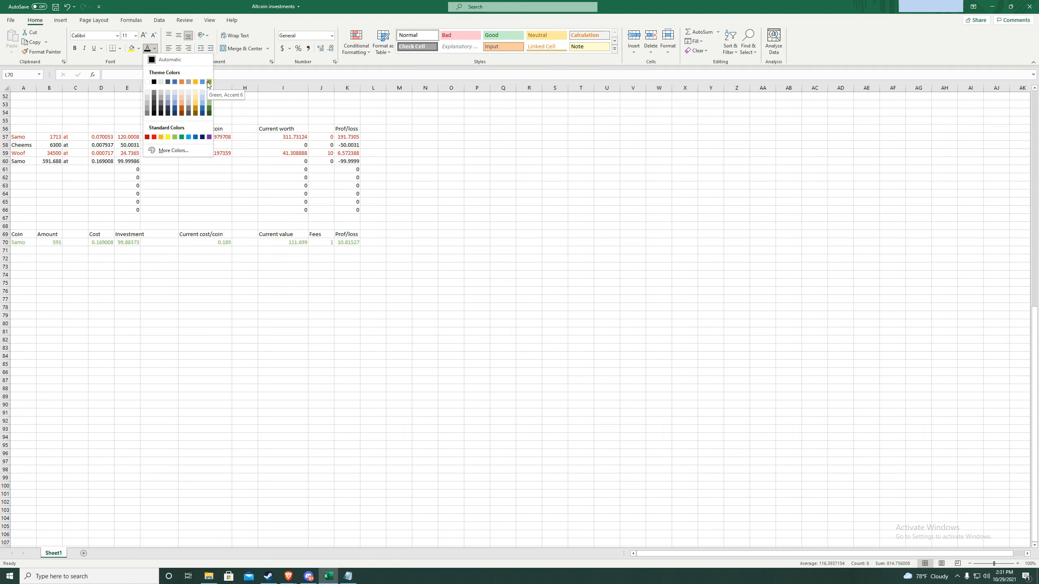
pyautogui.click(153, 137)
pyautogui.click(356, 250)
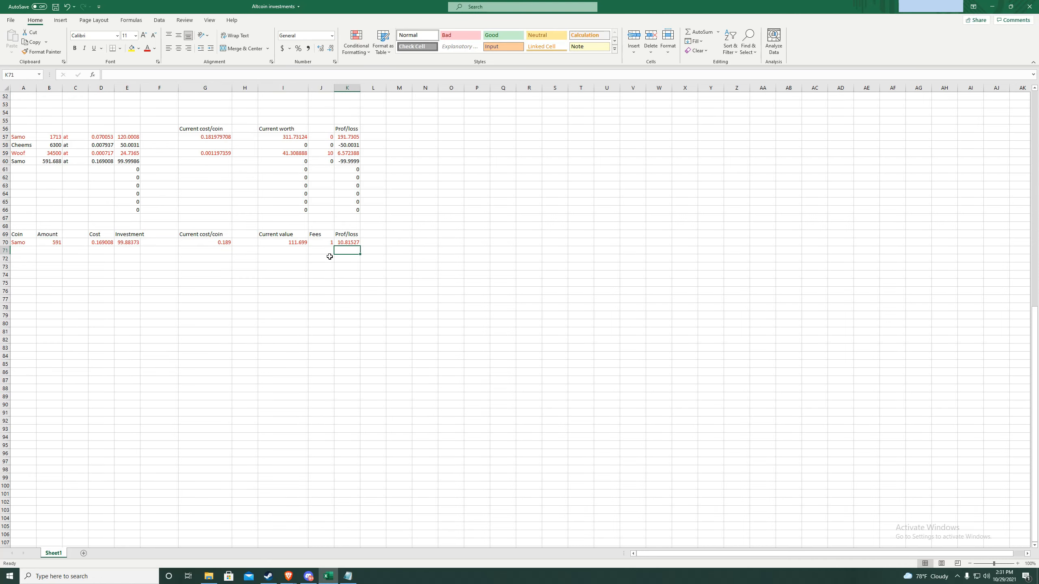
pyautogui.click(30, 278)
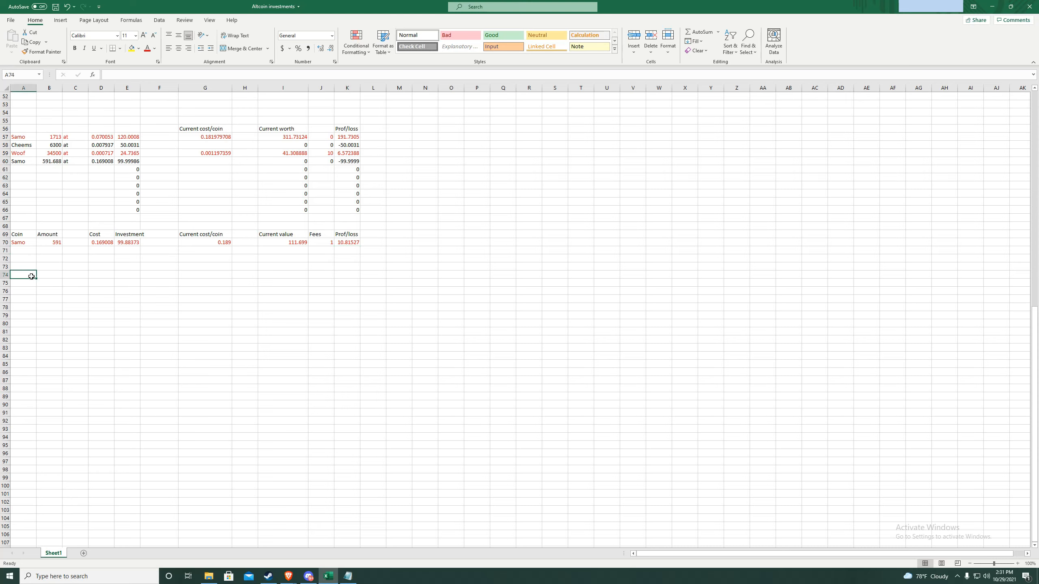
# - Type the first NFT headings in row 74: NFT, #, Cost and Inv
pyautogui.write('S')
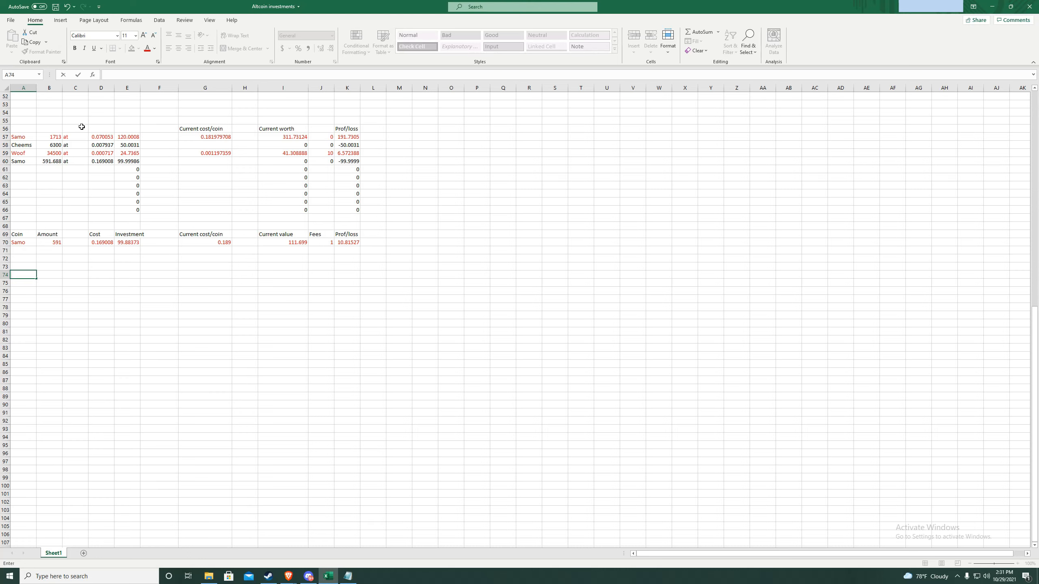
pyautogui.write('NFT')
pyautogui.press('Tab')
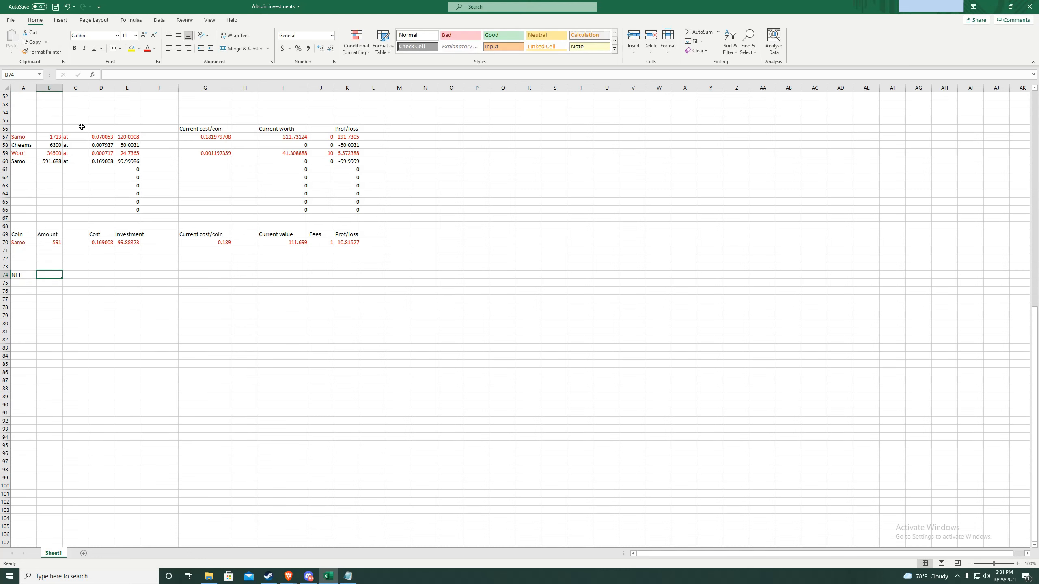
pyautogui.write('Amou')
pyautogui.press('BackSpace')
pyautogui.press('BackSpace')
pyautogui.press('BackSpace')
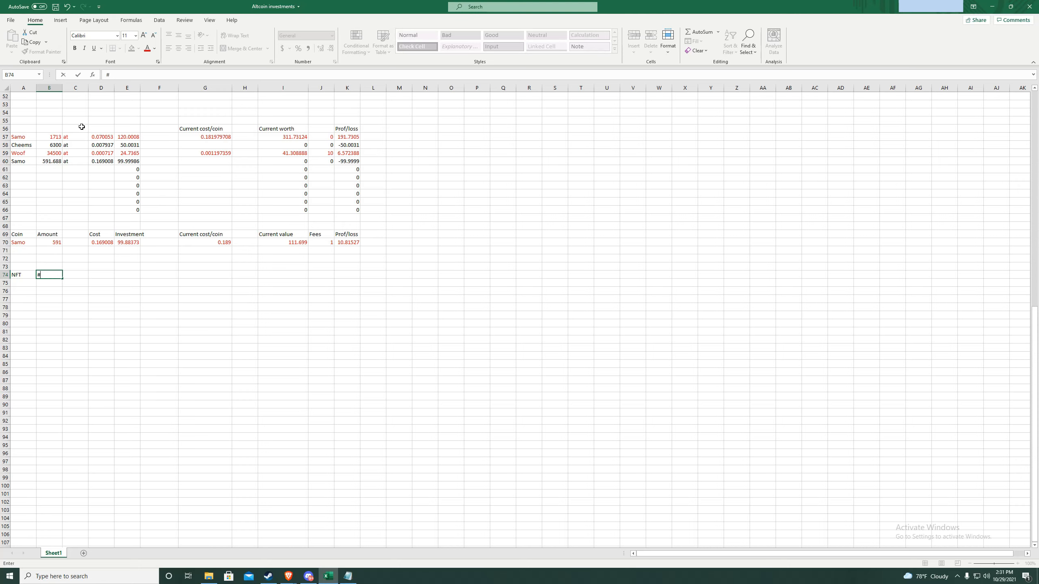
pyautogui.write('#')
pyautogui.press('Tab')
pyautogui.press('Tab')
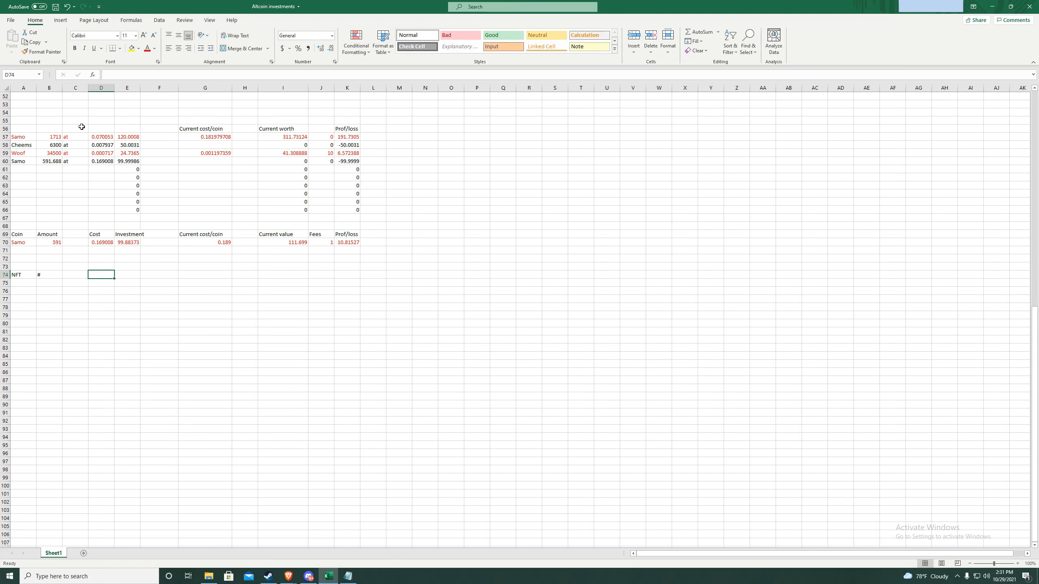
pyautogui.write('M')
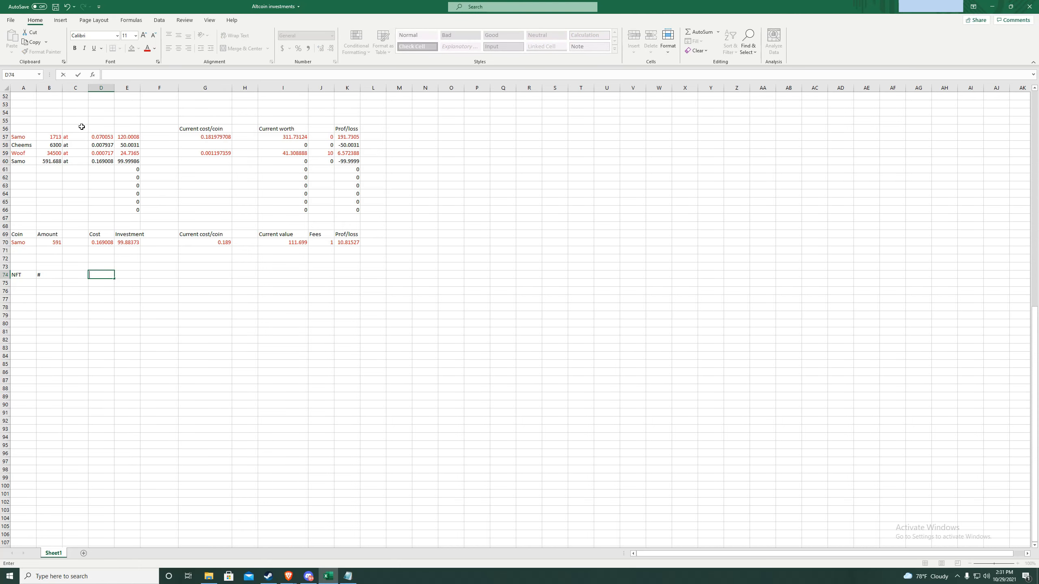
pyautogui.write('Cost')
pyautogui.press('Tab')
pyautogui.write('Inv')
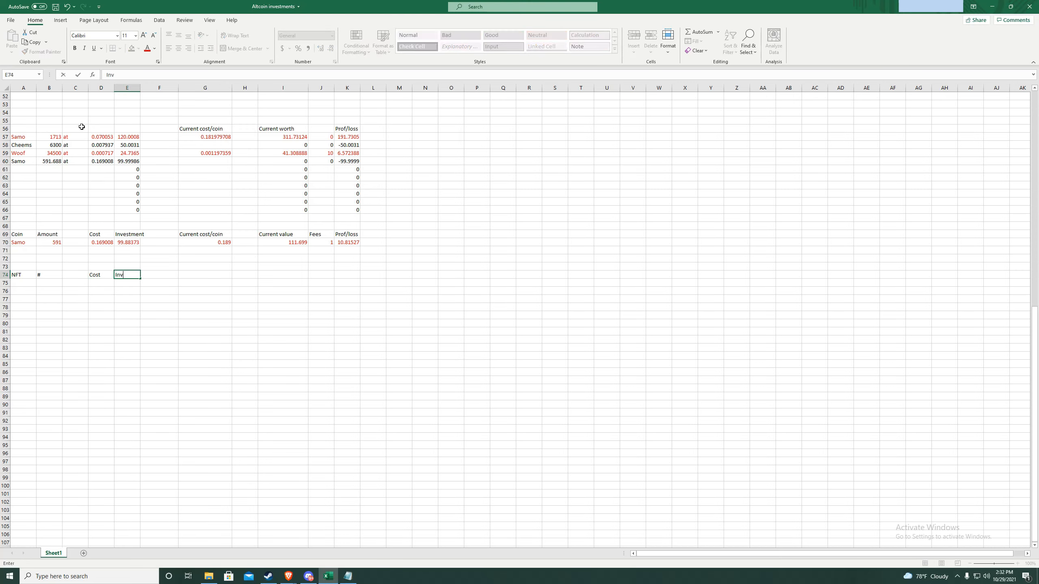
pyautogui.press('Tab')
pyautogui.press('Tab')
# - Add the headings Current price, Current value, Fees and Pro/loss to row 74
pyautogui.write('Cur')
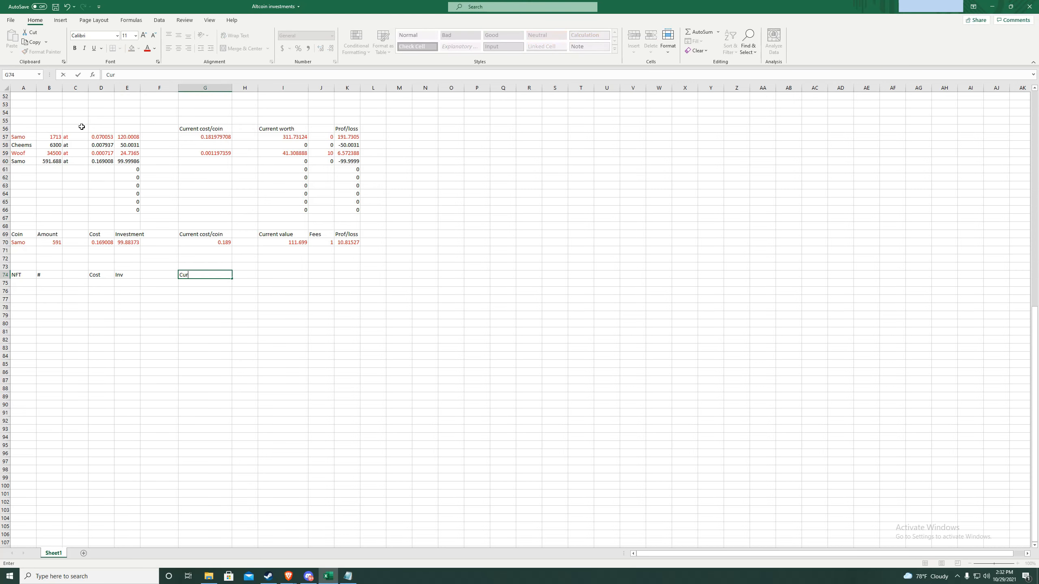
pyautogui.write('rent val')
pyautogui.write('ce')
pyautogui.press('Tab')
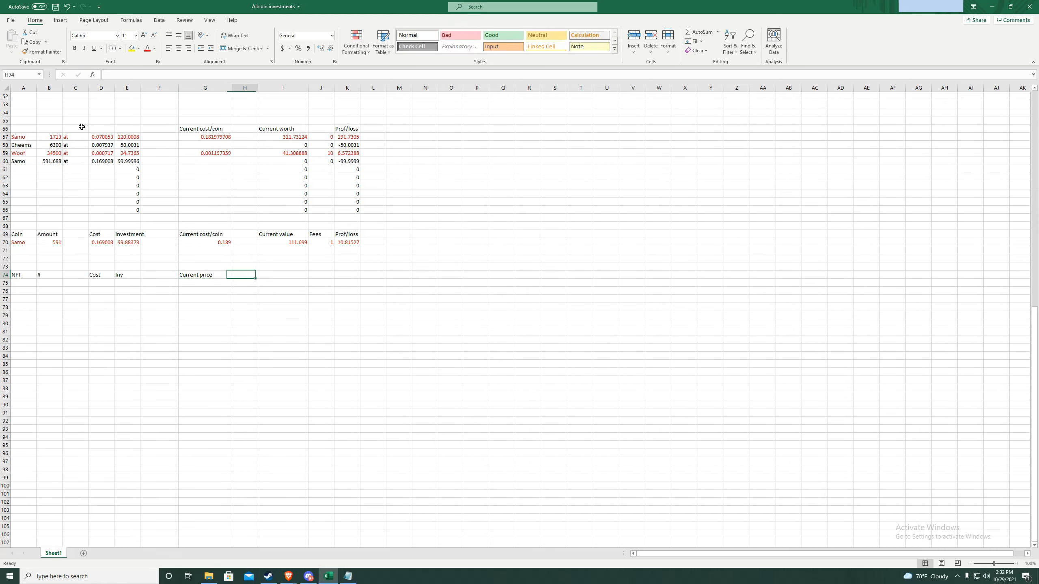
pyautogui.press('Tab')
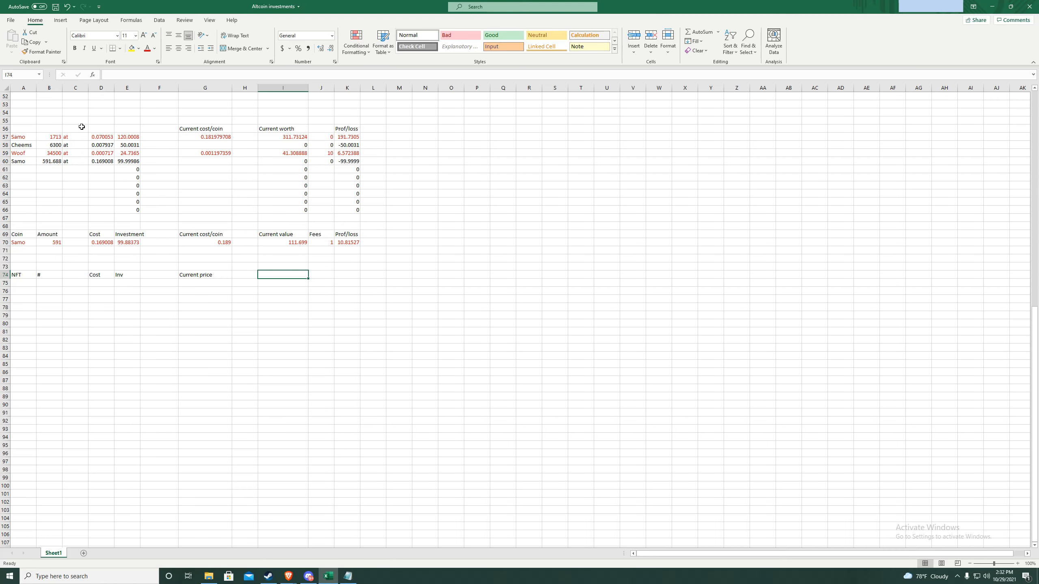
pyautogui.write('Current av')
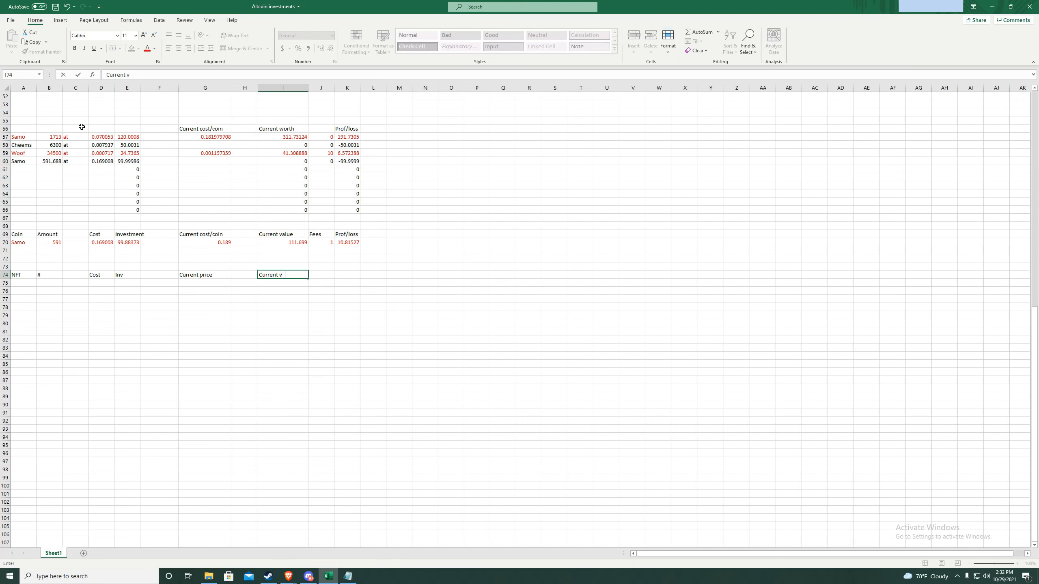
pyautogui.write('alue')
pyautogui.press('Tab')
pyautogui.write('Fee')
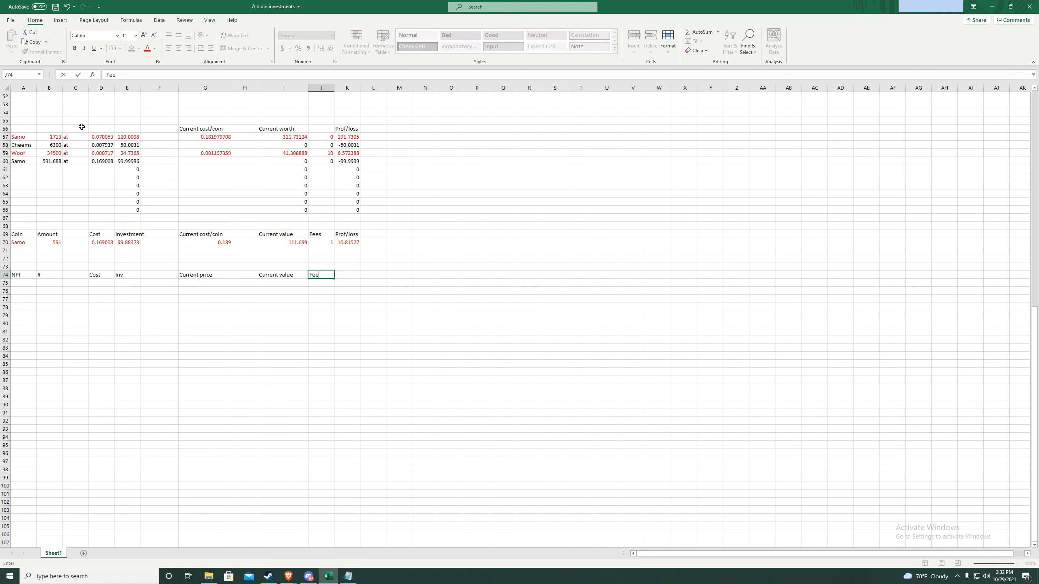
pyautogui.write('s')
pyautogui.press('Tab')
pyautogui.write('Pr')
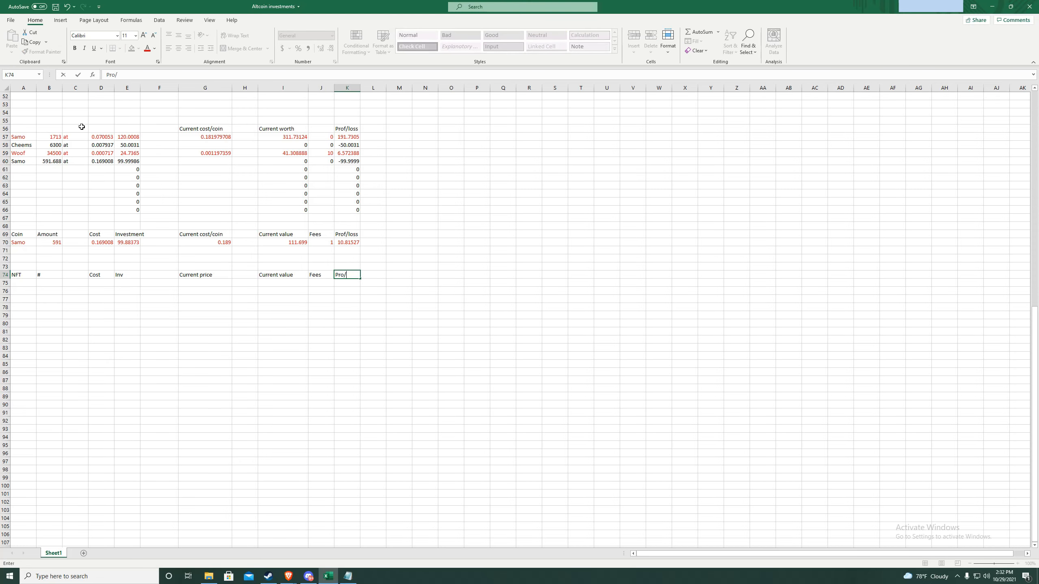
pyautogui.write('o/loss')
# - Start the NFT table's row 75 with SMB and a count of 2
pyautogui.press('Return')
pyautogui.write('SMB')
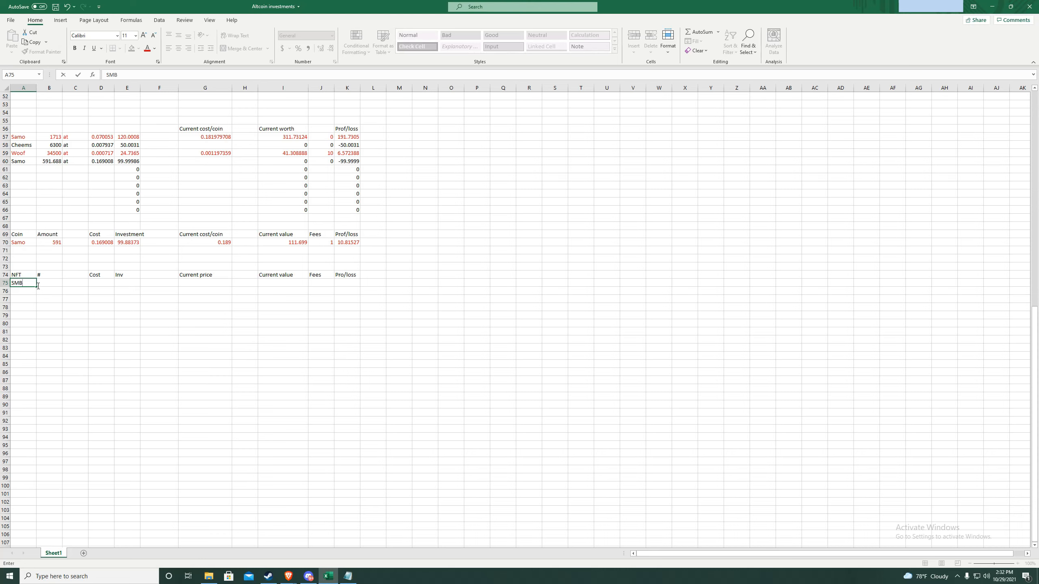
pyautogui.press('Tab')
pyautogui.write('2')
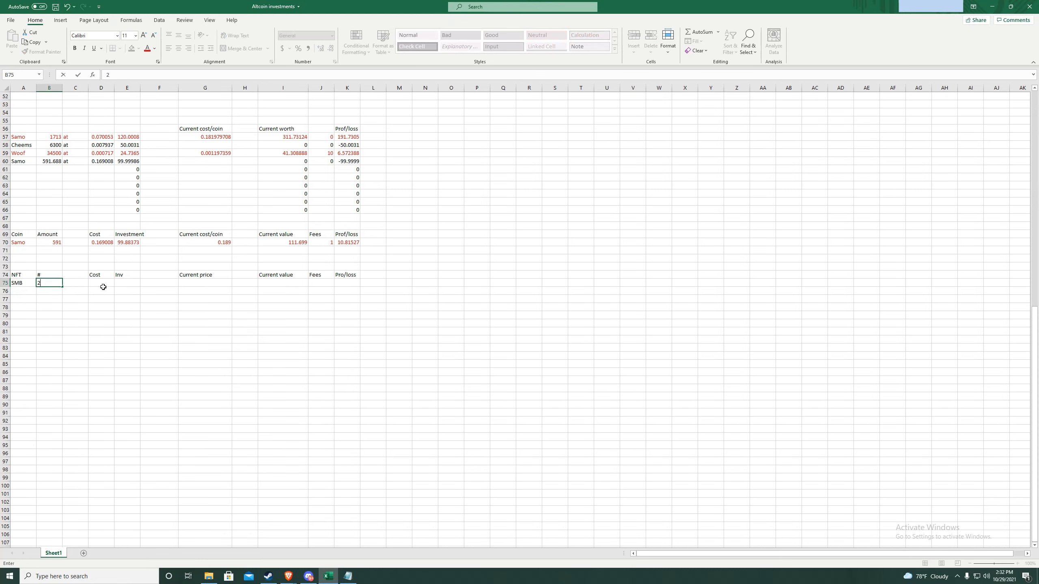
pyautogui.click(104, 287)
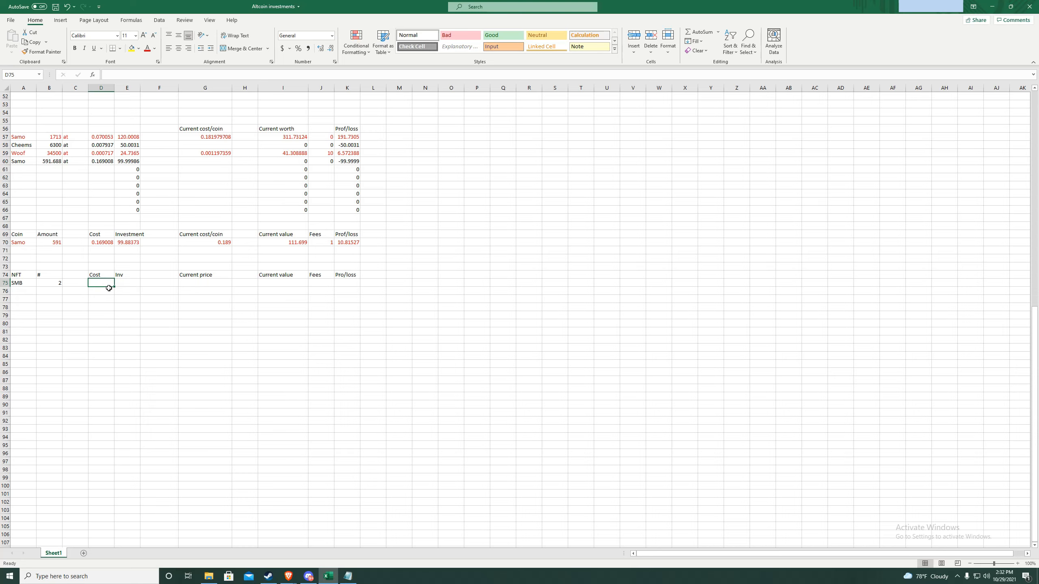
# - Give SMB fees 0.03, cost 1.25, and Inv =D75*B75 (2.5)
pyautogui.click(326, 287)
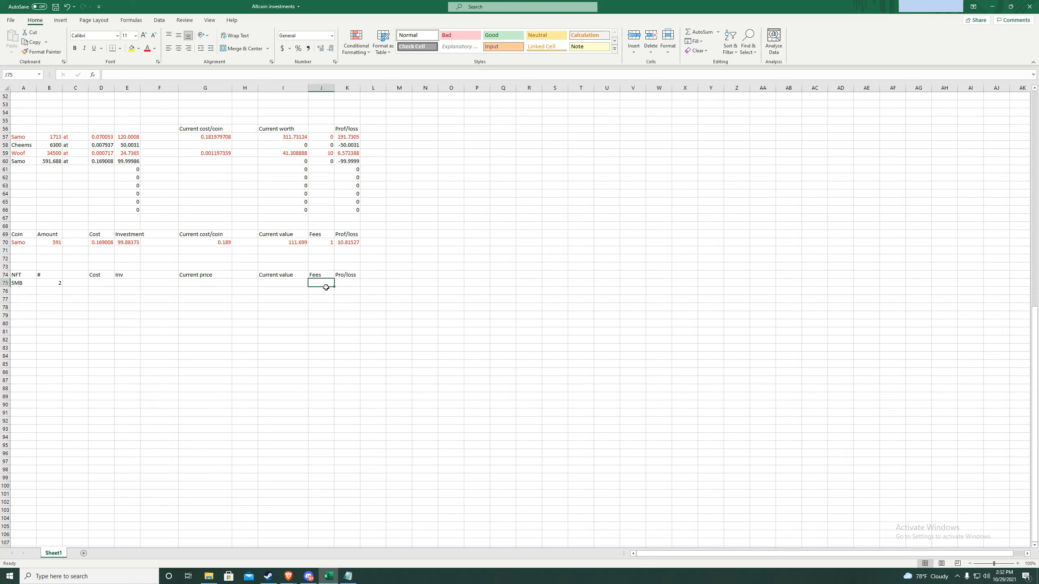
pyautogui.write('.03')
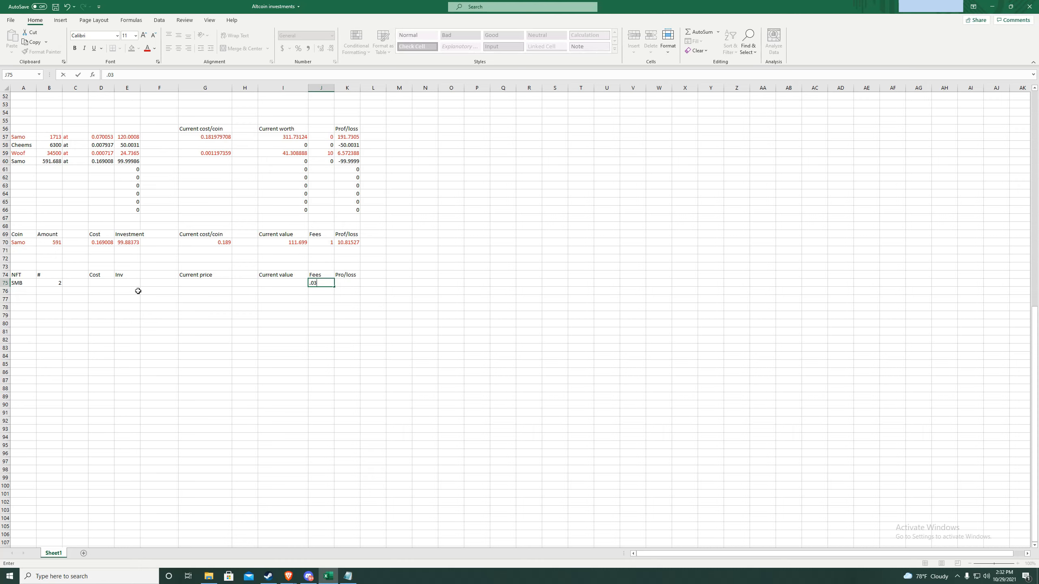
pyautogui.click(107, 286)
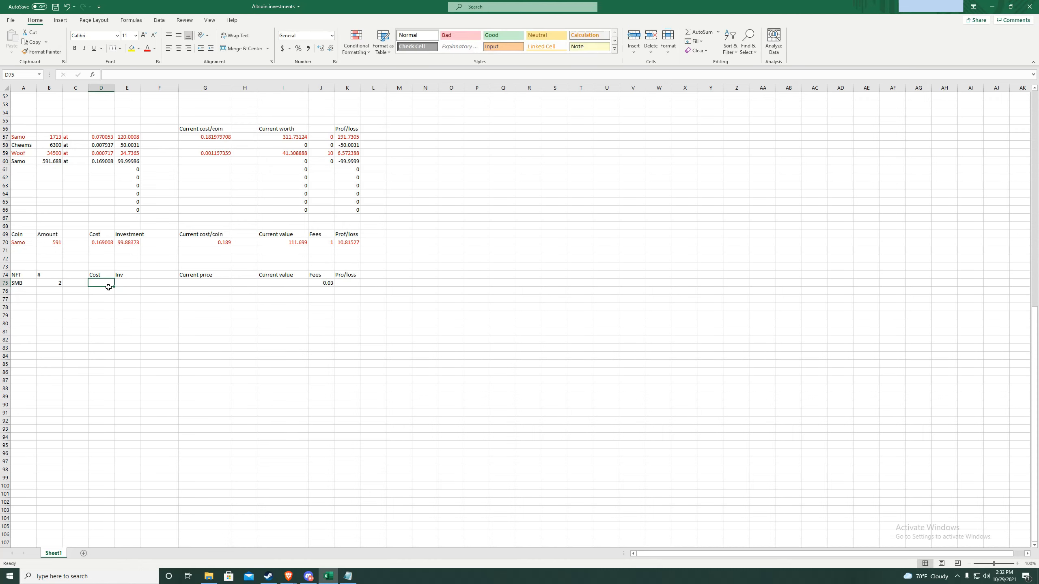
pyautogui.write('1.25')
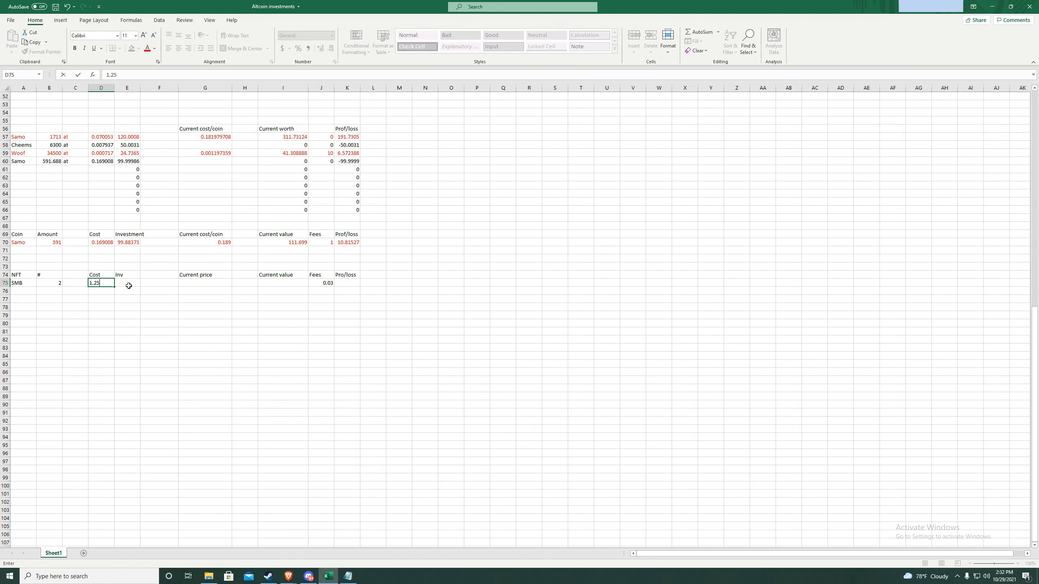
pyautogui.click(128, 285)
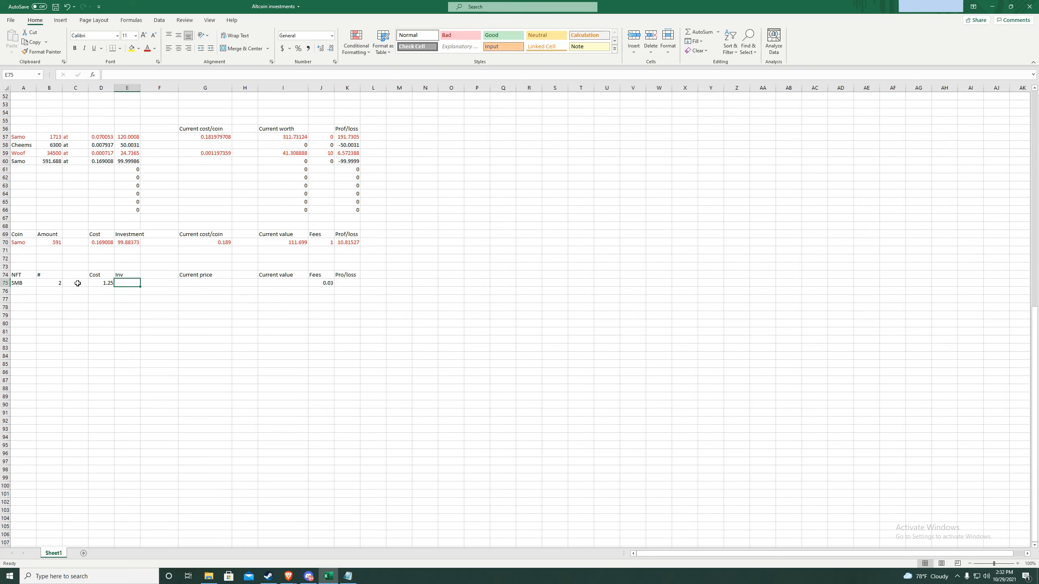
pyautogui.write('=')
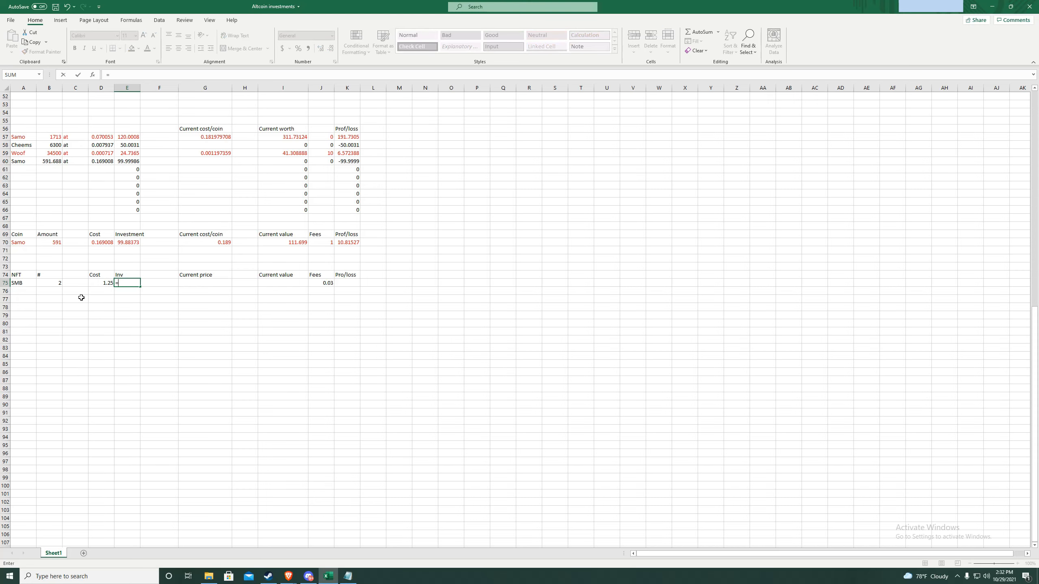
pyautogui.write('D75*B')
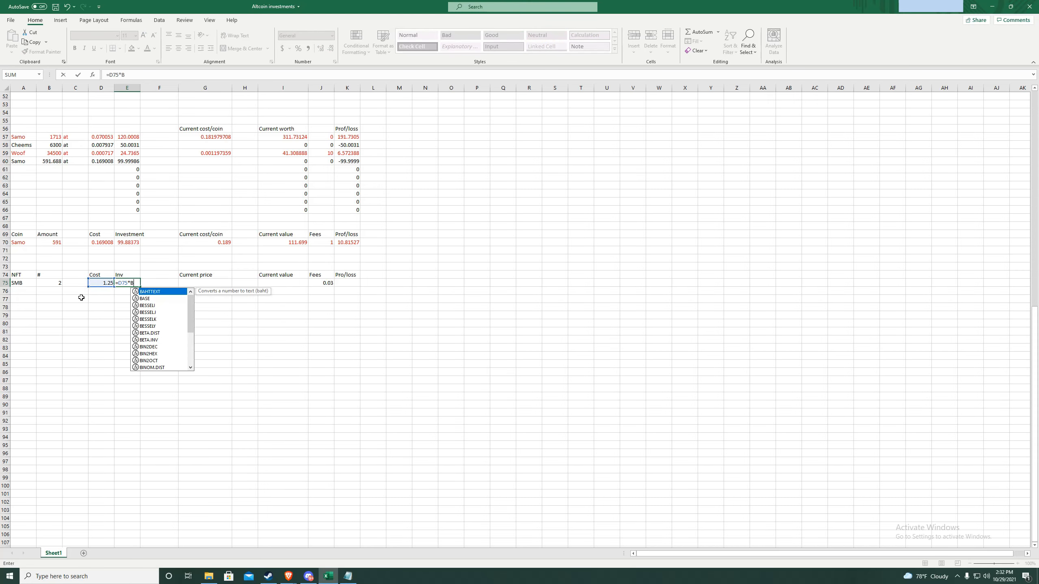
pyautogui.write('75')
pyautogui.press('Return')
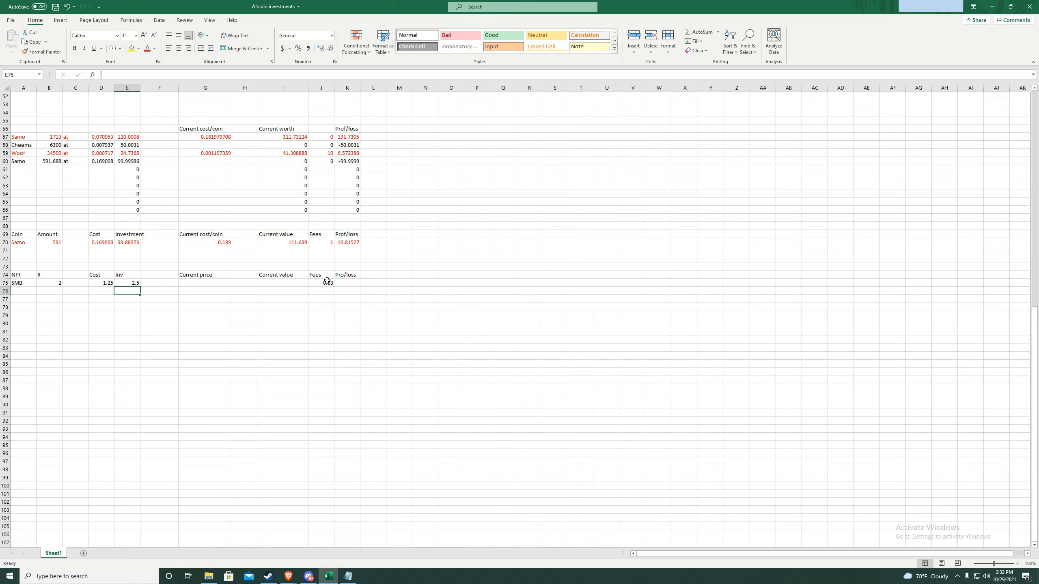
pyautogui.click(200, 287)
# - Set SMB's current price in G75 to 105
pyautogui.doubleClick(200, 287)
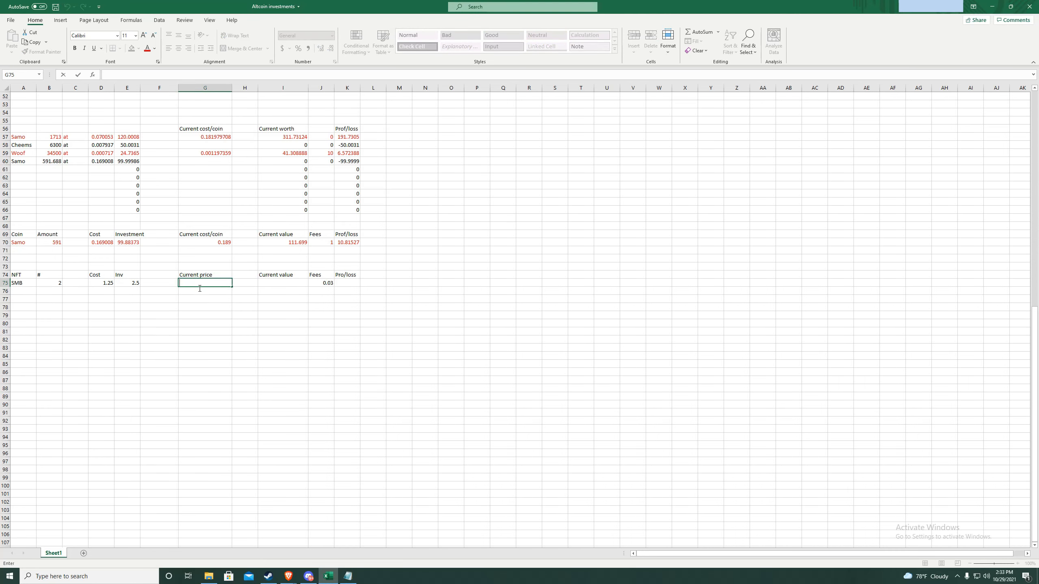
pyautogui.write('105')
pyautogui.click(280, 285)
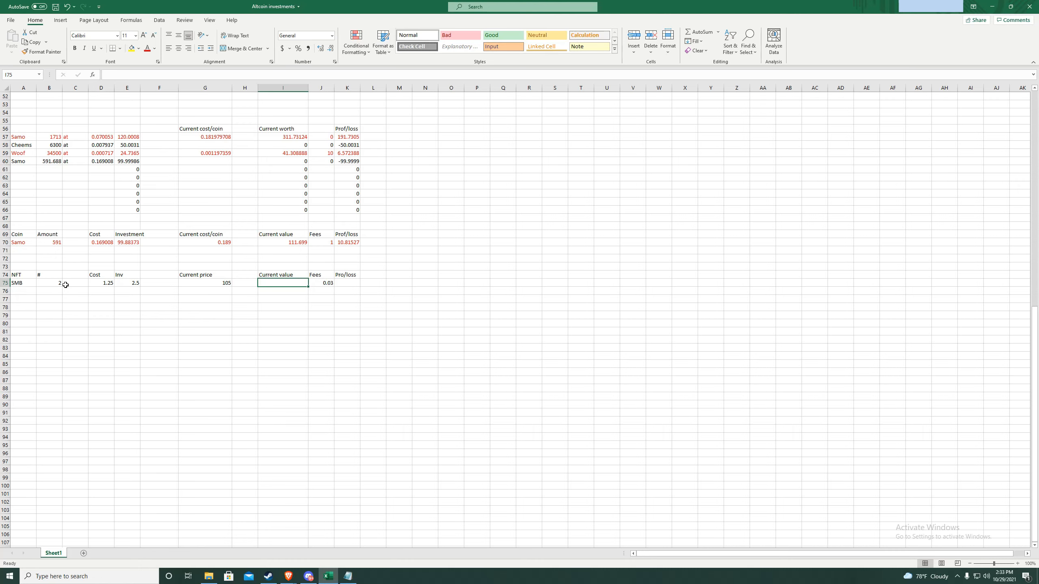
# - Enter SMB's current value in I75 as =G75*B75 (210), correcting the circular =I75*B75
pyautogui.doubleClick(291, 287)
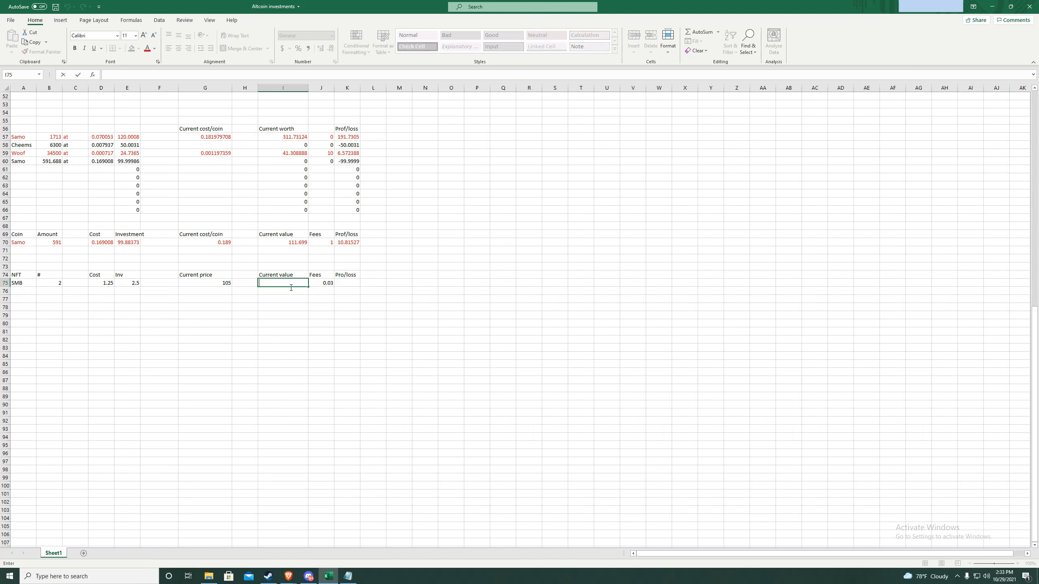
pyautogui.write('=I')
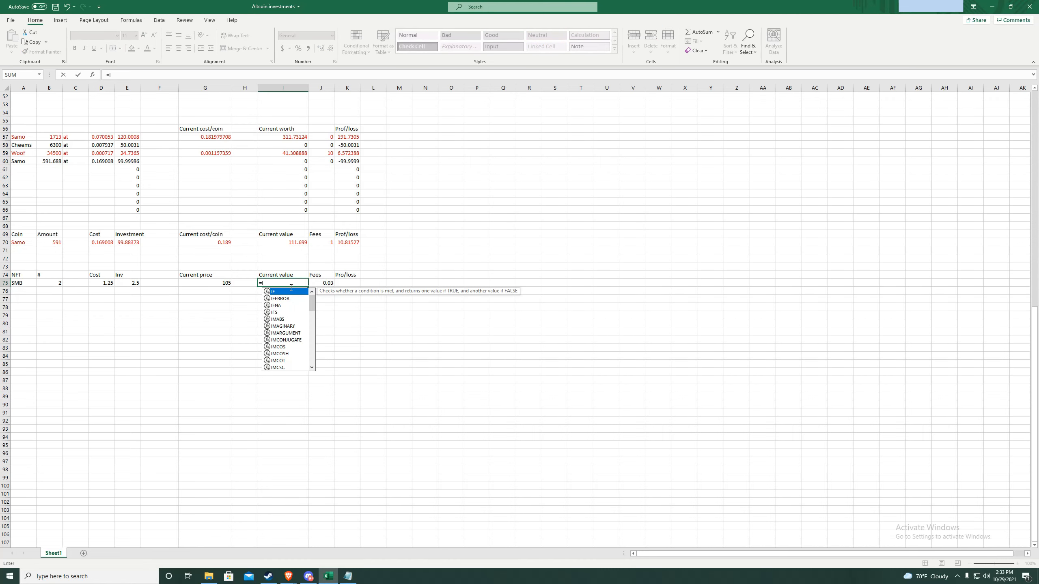
pyautogui.write('75')
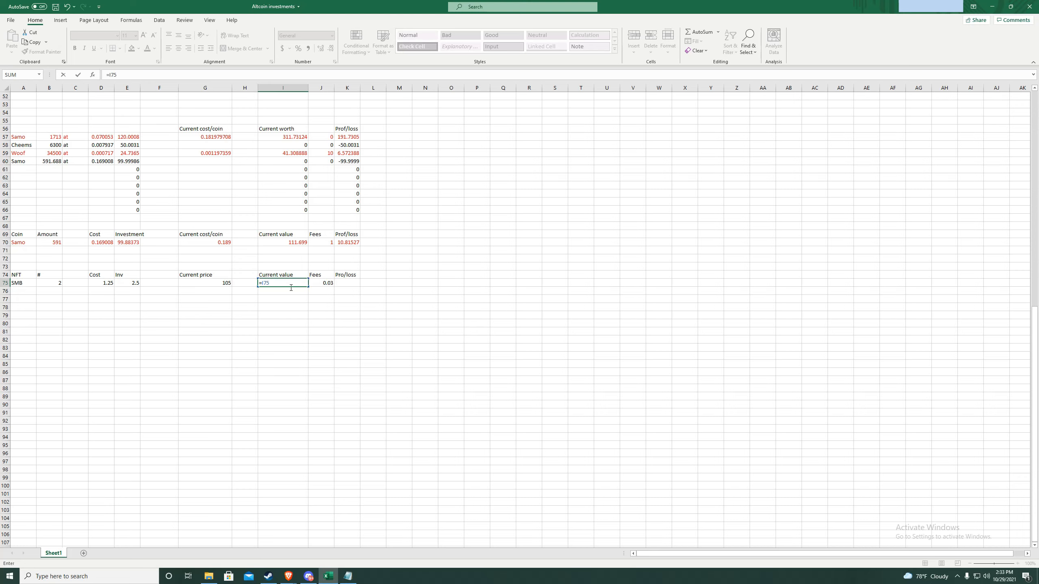
pyautogui.write('*B75')
pyautogui.press('Return')
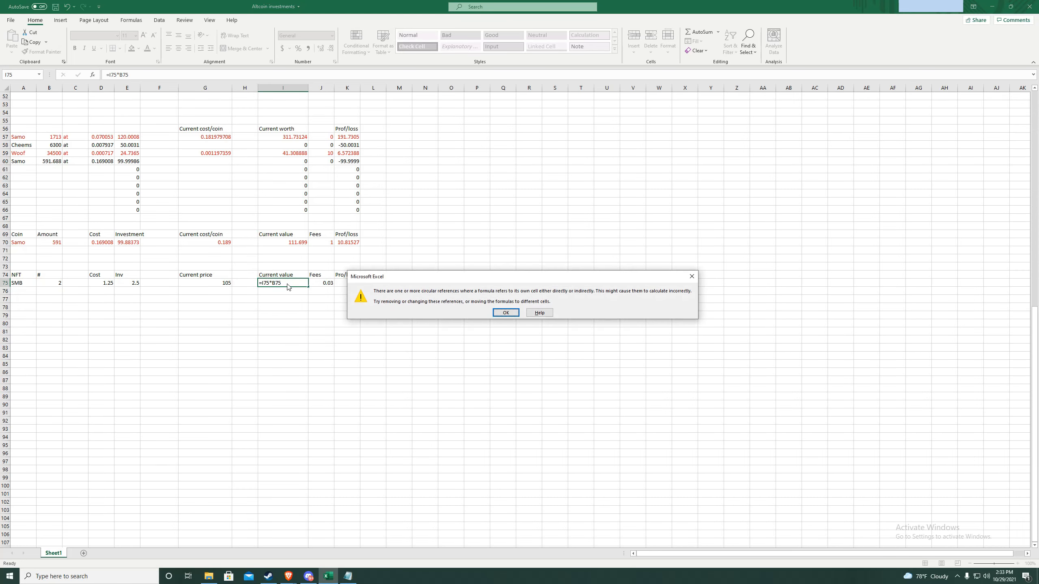
pyautogui.click(506, 313)
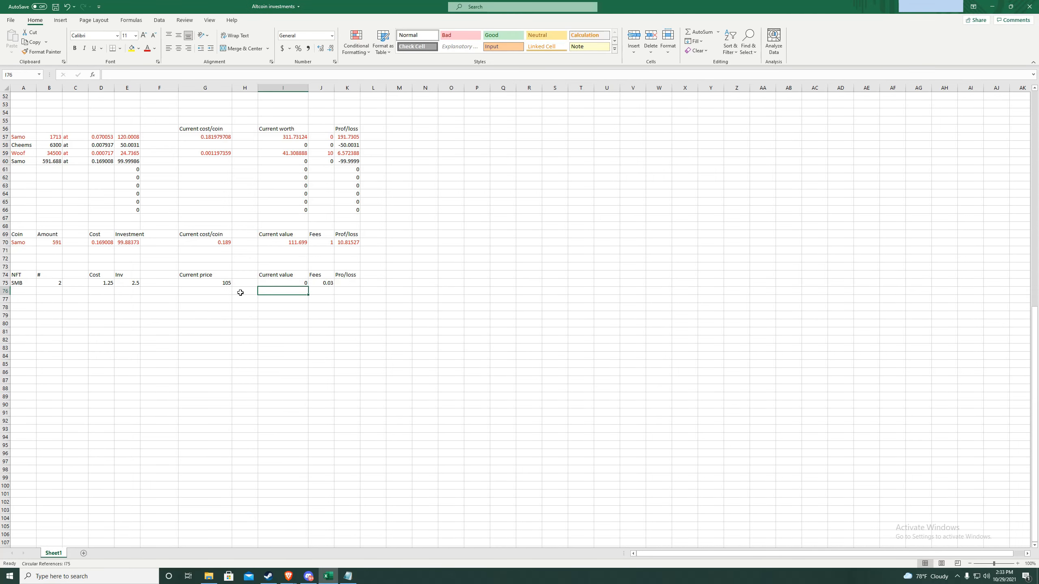
pyautogui.doubleClick(271, 285)
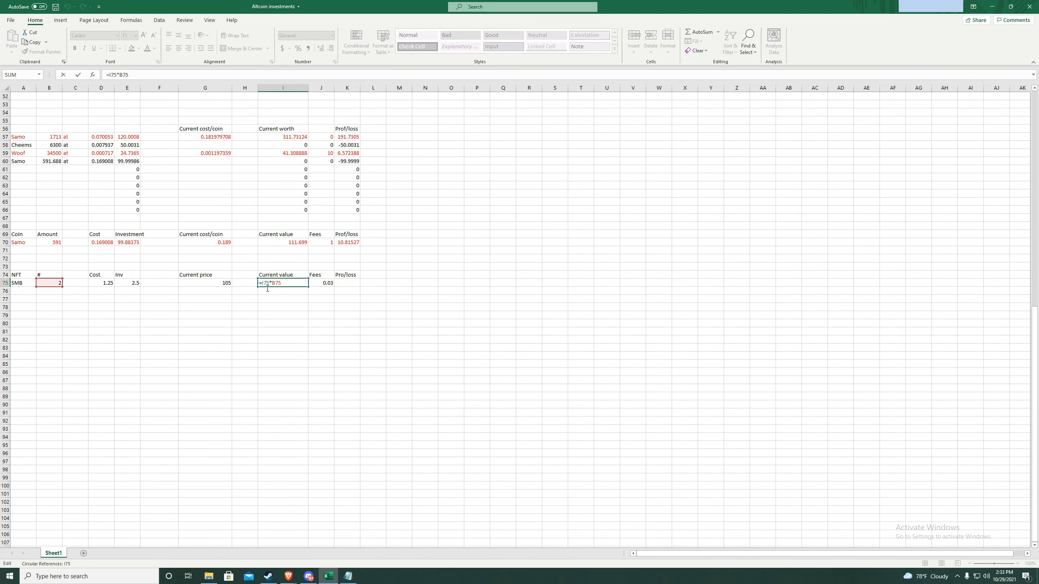
pyautogui.press('BackSpace')
pyautogui.write('g')
pyautogui.press('Return')
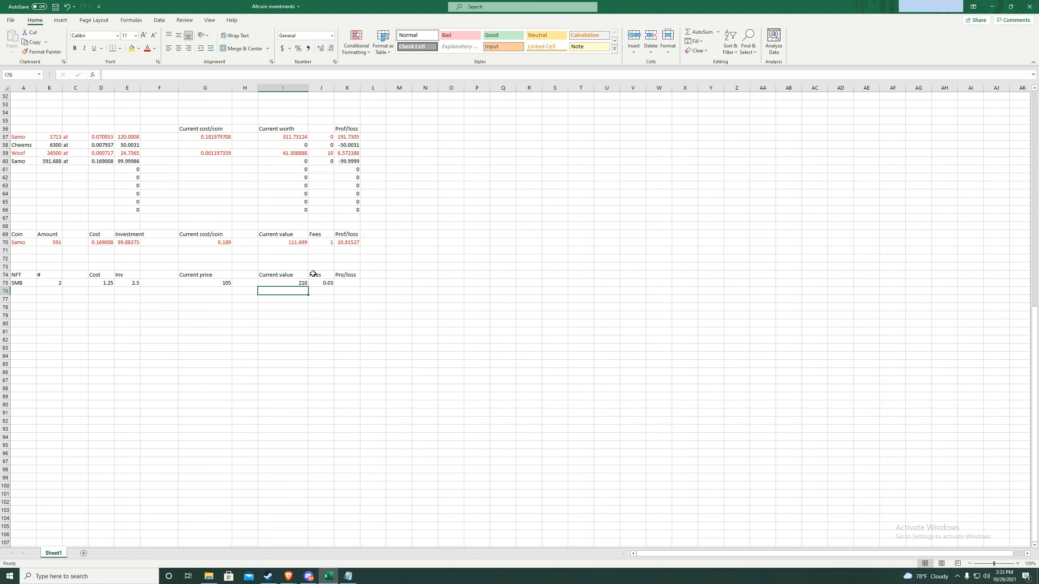
# - Change SMB's fees in J75 from 0.03 to 0.23
pyautogui.doubleClick(333, 286)
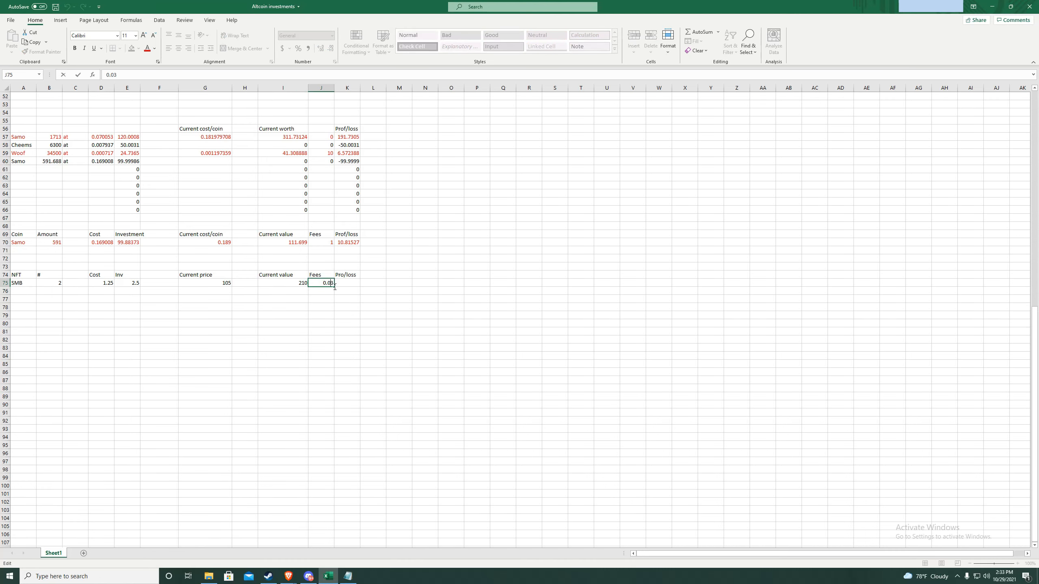
pyautogui.moveTo(333, 287); pyautogui.dragTo(328, 287)
pyautogui.write('2')
pyautogui.press('Return')
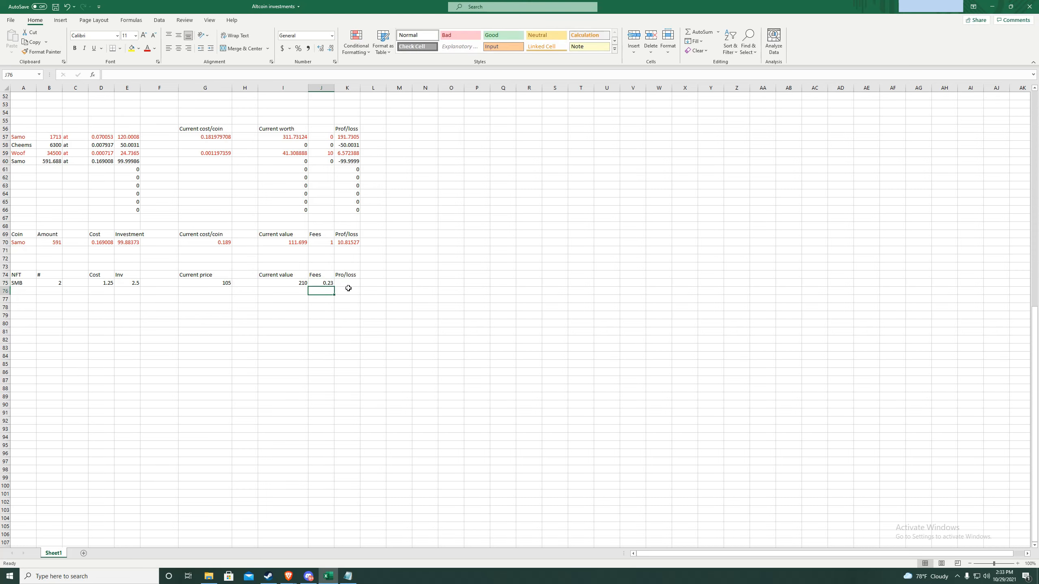
# - Correct the K74 heading from Pro/loss to Prof/loss
pyautogui.click(347, 278)
pyautogui.doubleClick(347, 278)
pyautogui.write('f')
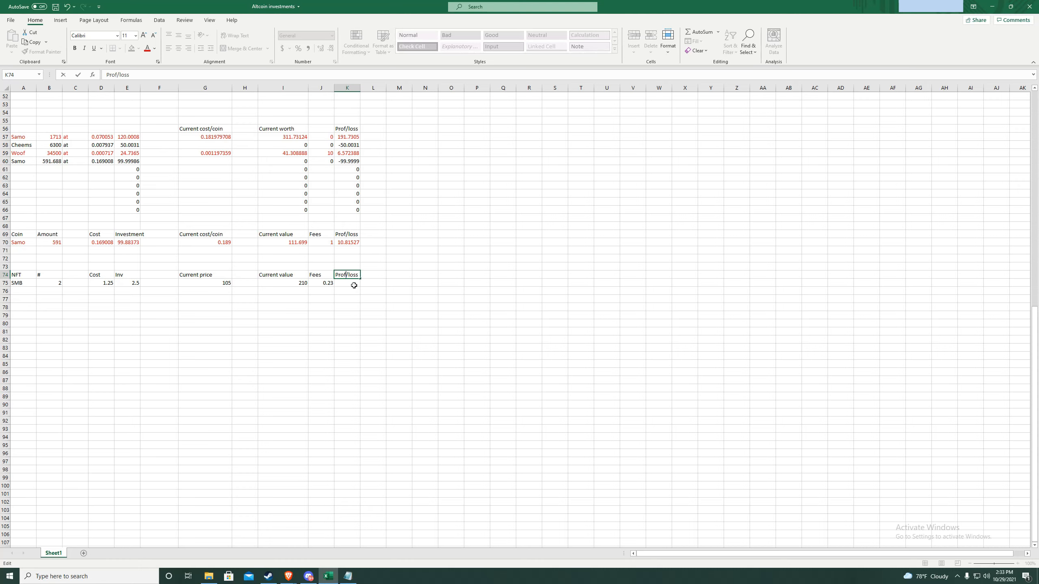
pyautogui.press('Return')
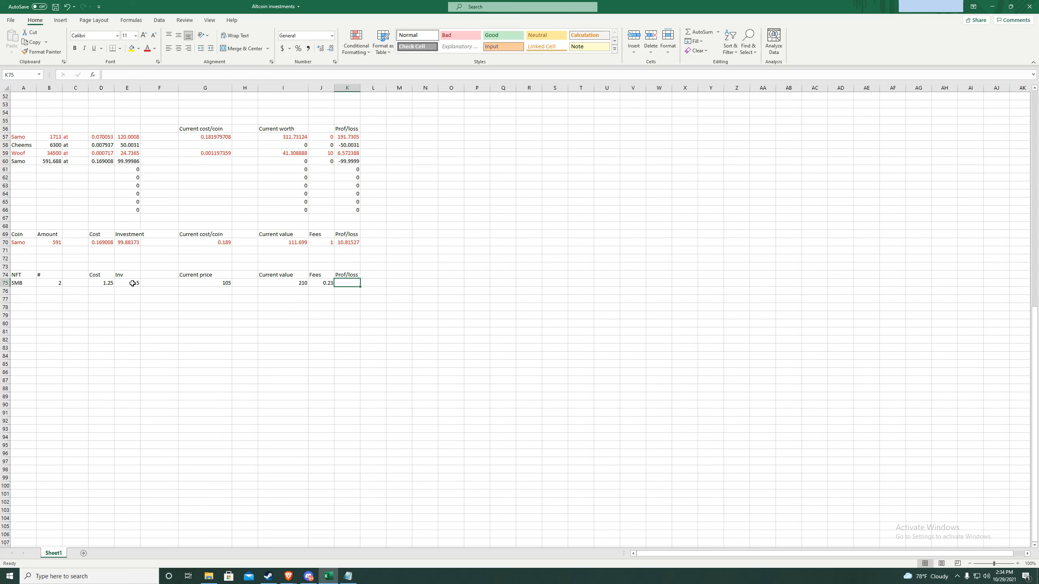
# - Enter =I75-J75-E75 in K75 for SMB's profit/loss of 207.27
pyautogui.doubleClick(348, 287)
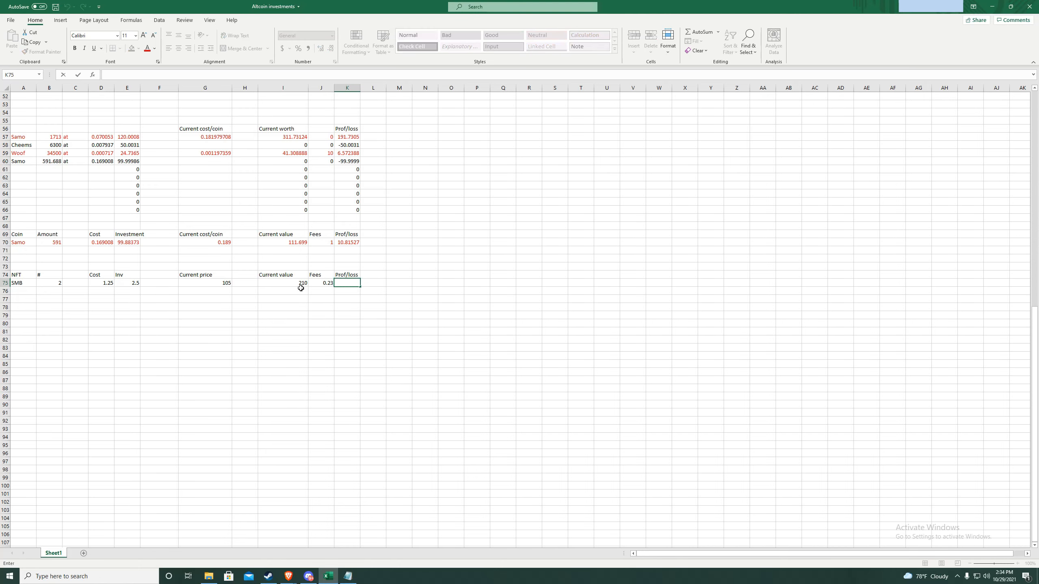
pyautogui.write('=')
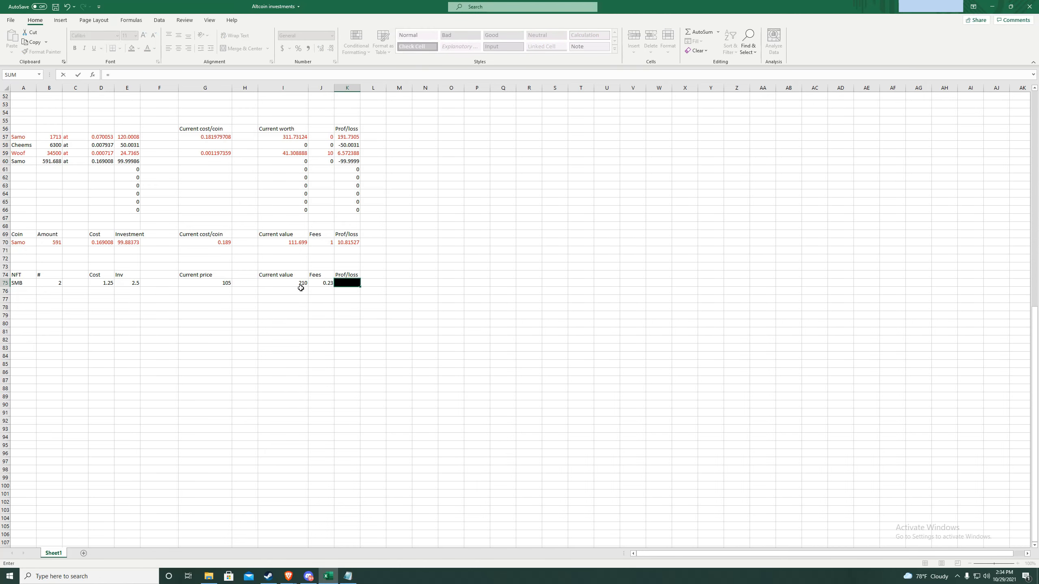
pyautogui.write('I75')
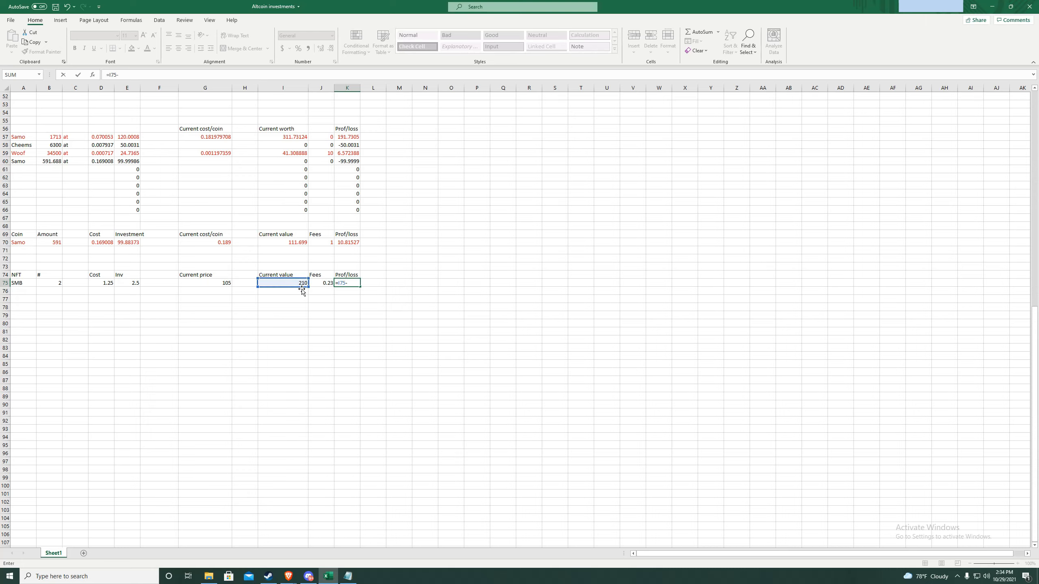
pyautogui.write('-J75-E')
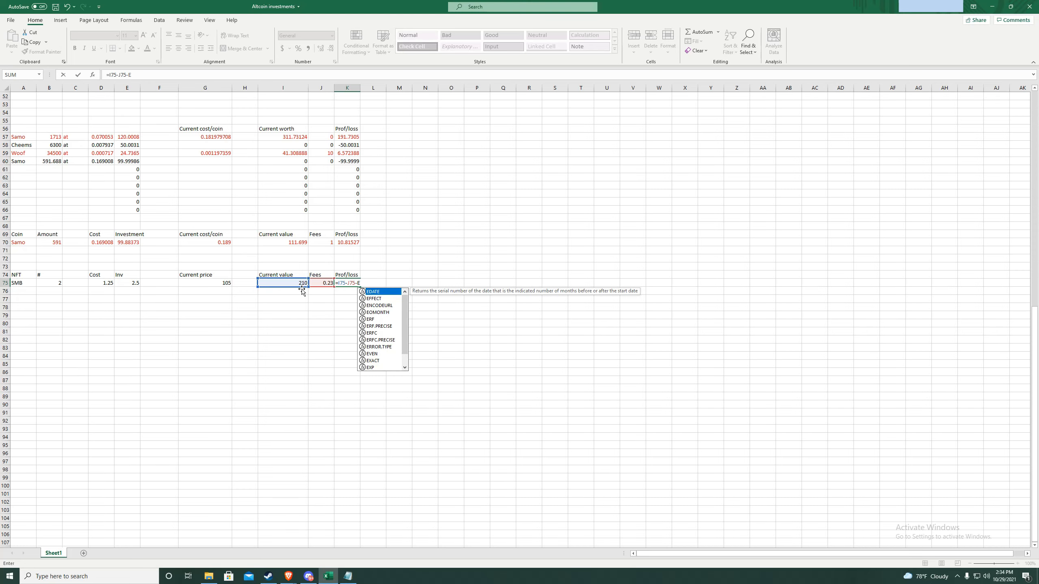
pyautogui.write('75')
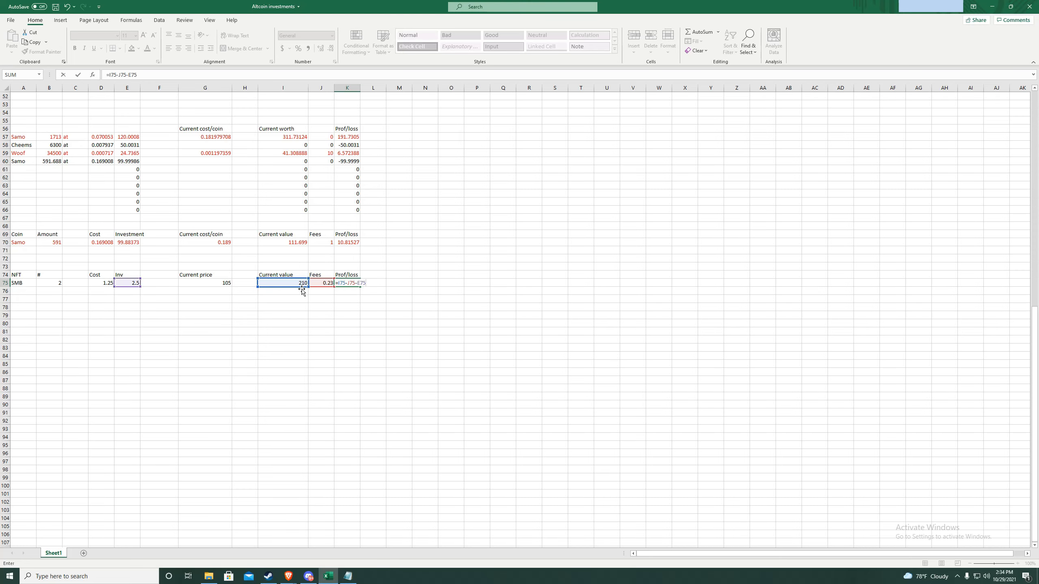
pyautogui.press('Return')
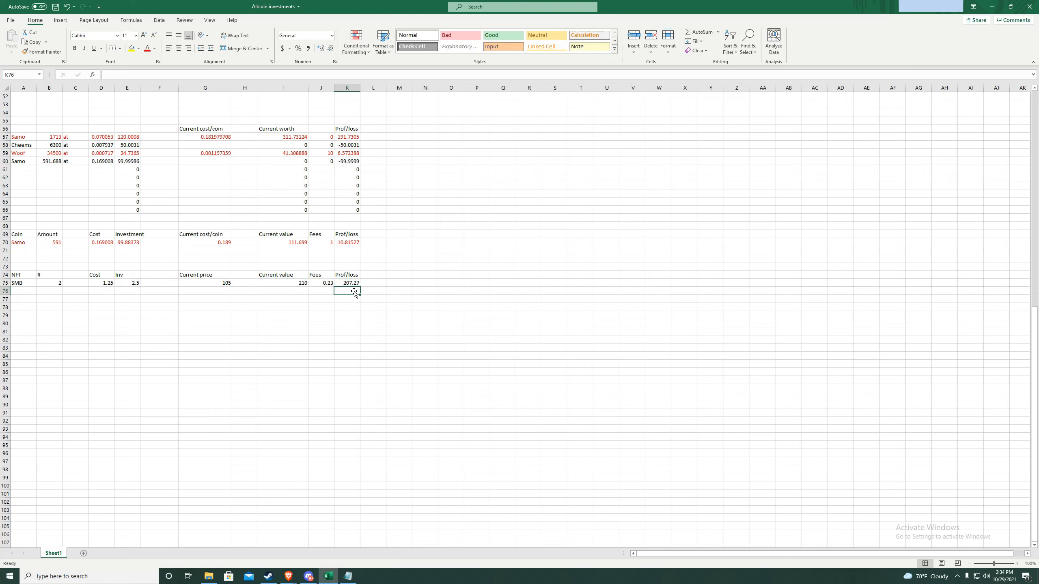
# - Add a Sol heading in cell M74
pyautogui.click(410, 276)
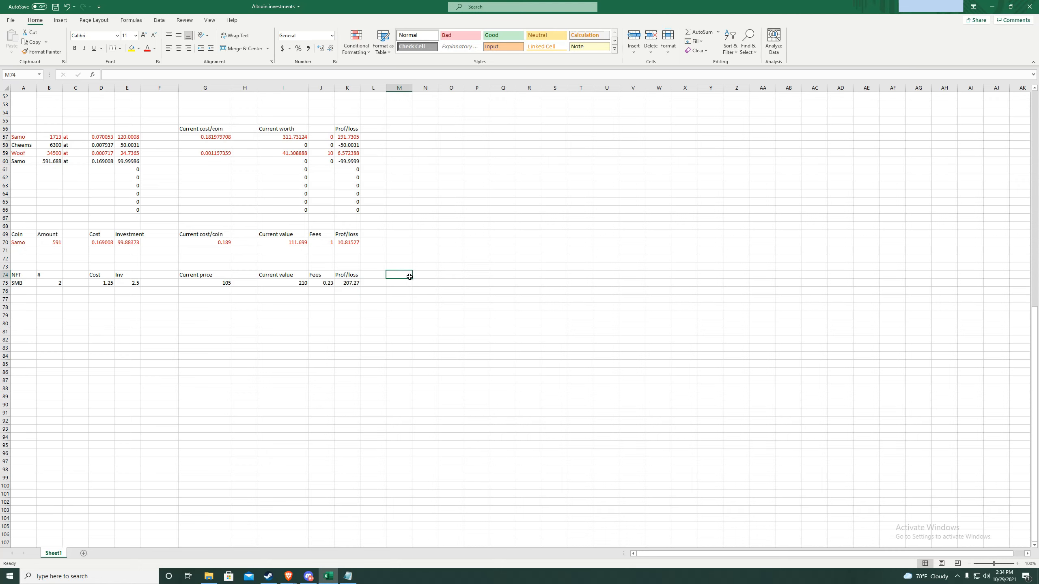
pyautogui.write('Sol')
pyautogui.press('Tab')
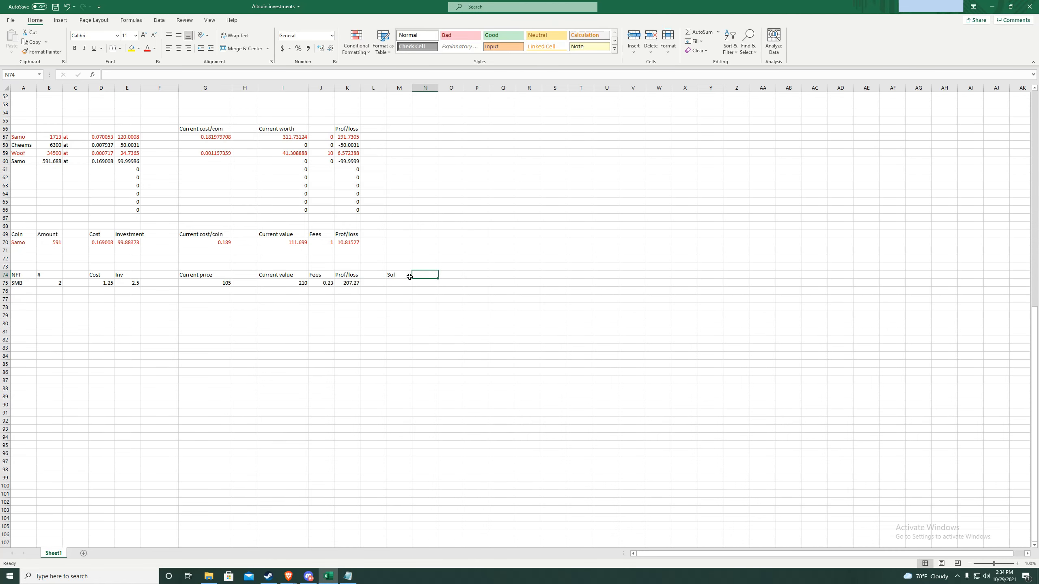
# - Add Sol price and Sol value headings beside the Sol column in row 74
pyautogui.write('Sol price')
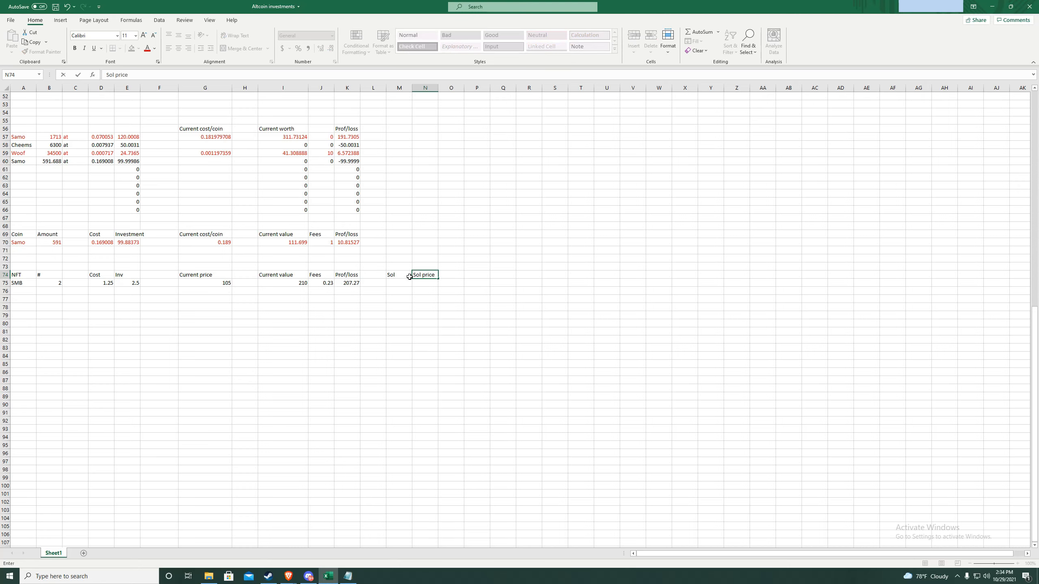
pyautogui.click(405, 284)
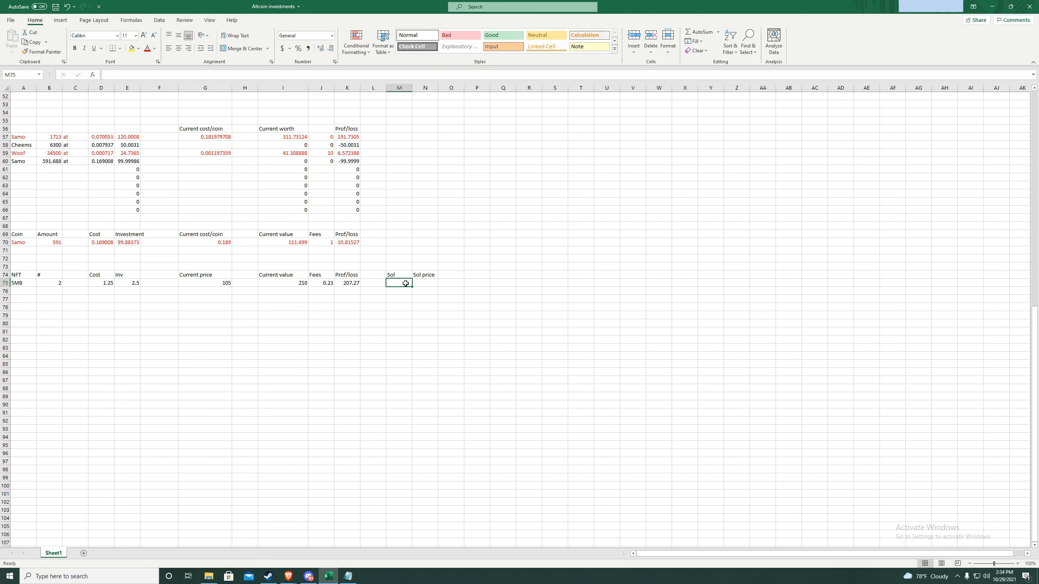
pyautogui.click(456, 277)
pyautogui.write('Sol value')
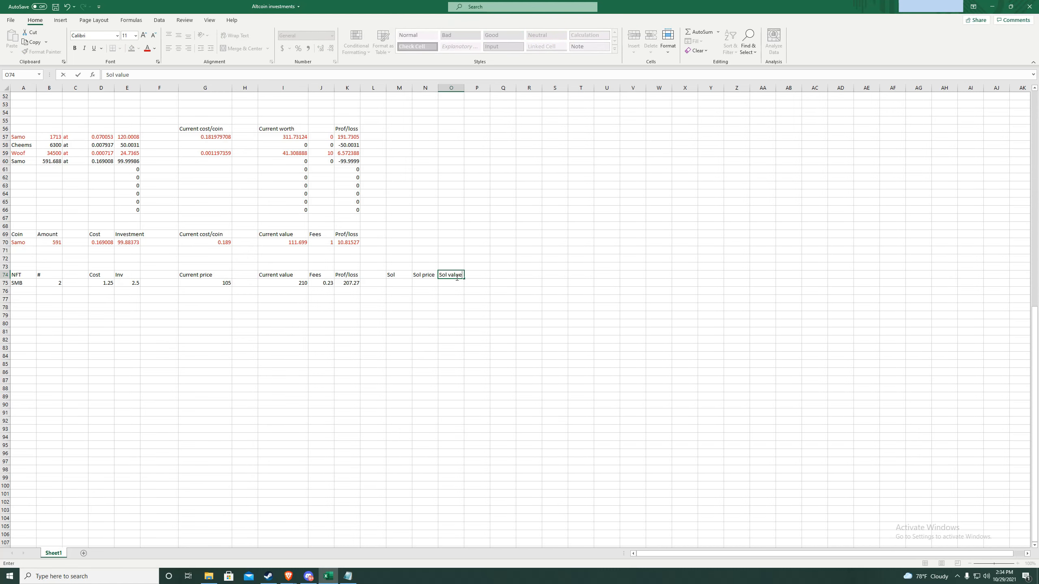
pyautogui.click(403, 286)
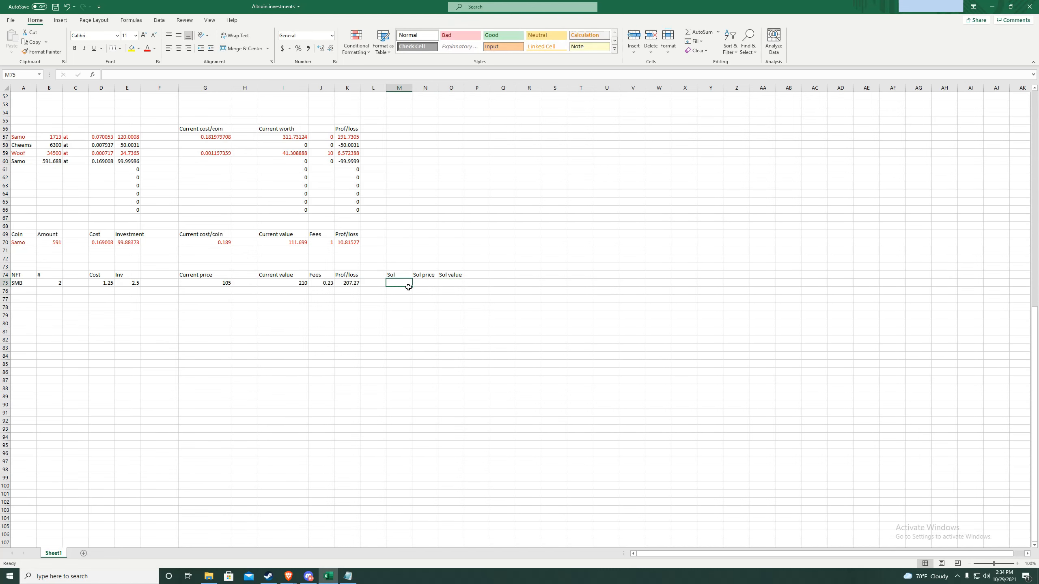
# - Enter Sol 207.27 and Sol price 185, then Sol value =N75*M75 (38344.95)
pyautogui.write('207.27')
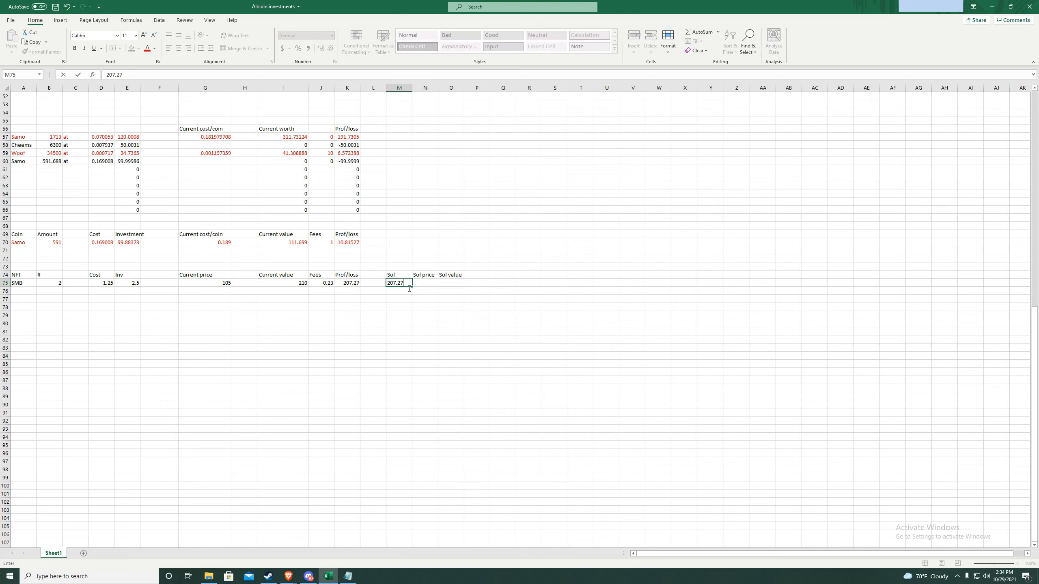
pyautogui.click(436, 286)
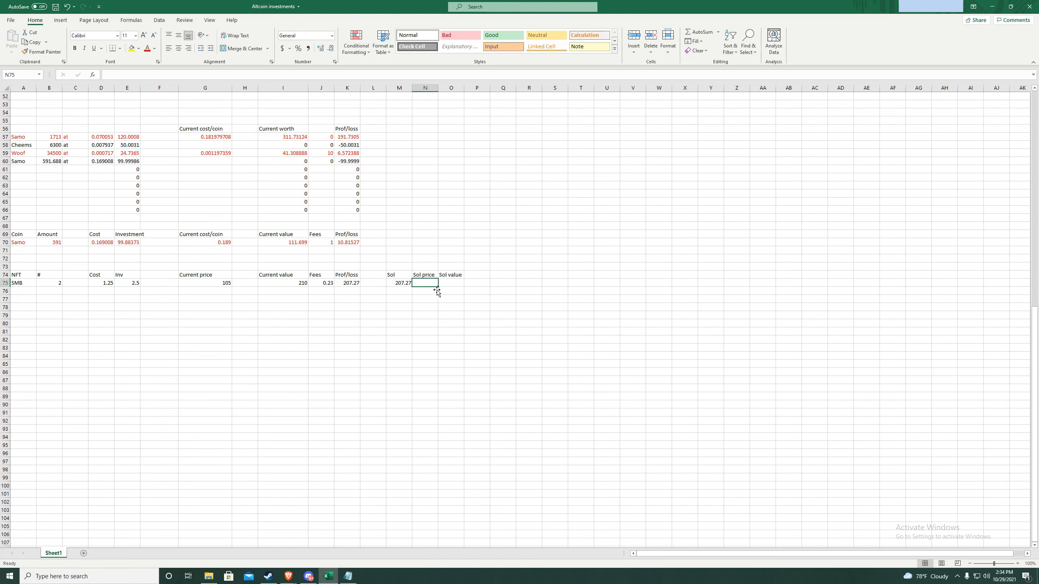
pyautogui.write('1')
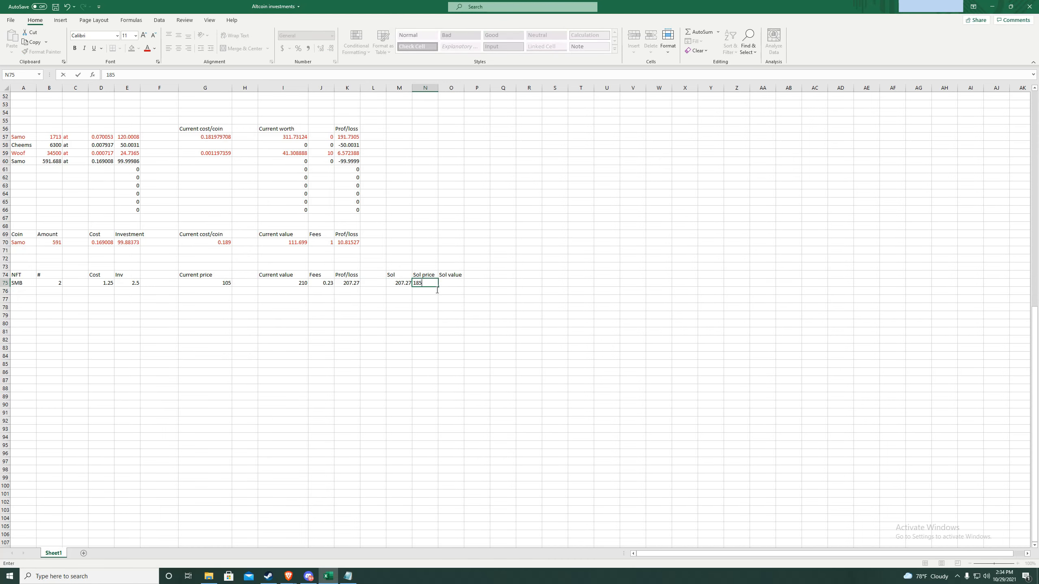
pyautogui.write('85')
pyautogui.click(456, 287)
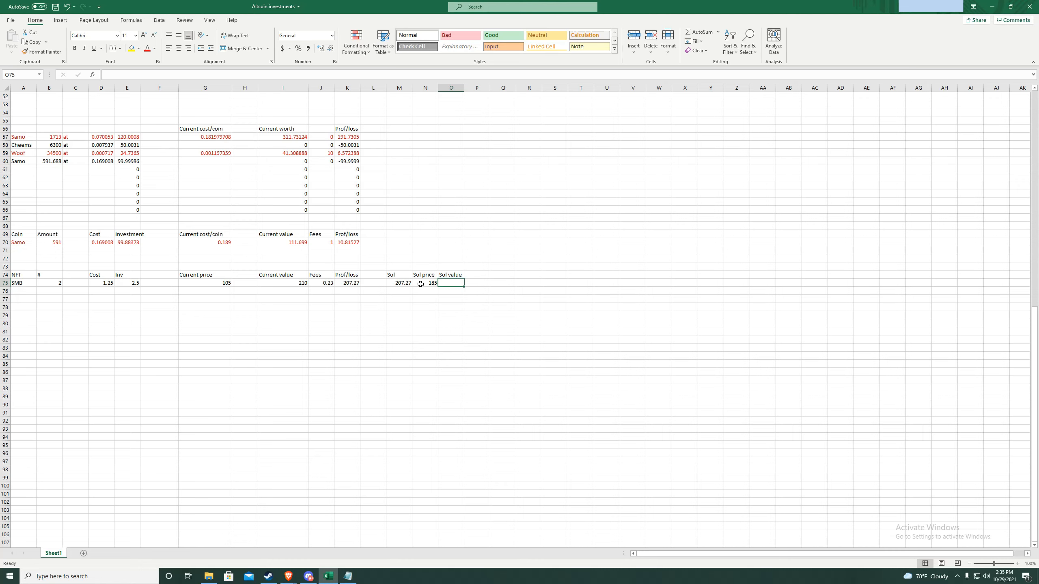
pyautogui.write('=N')
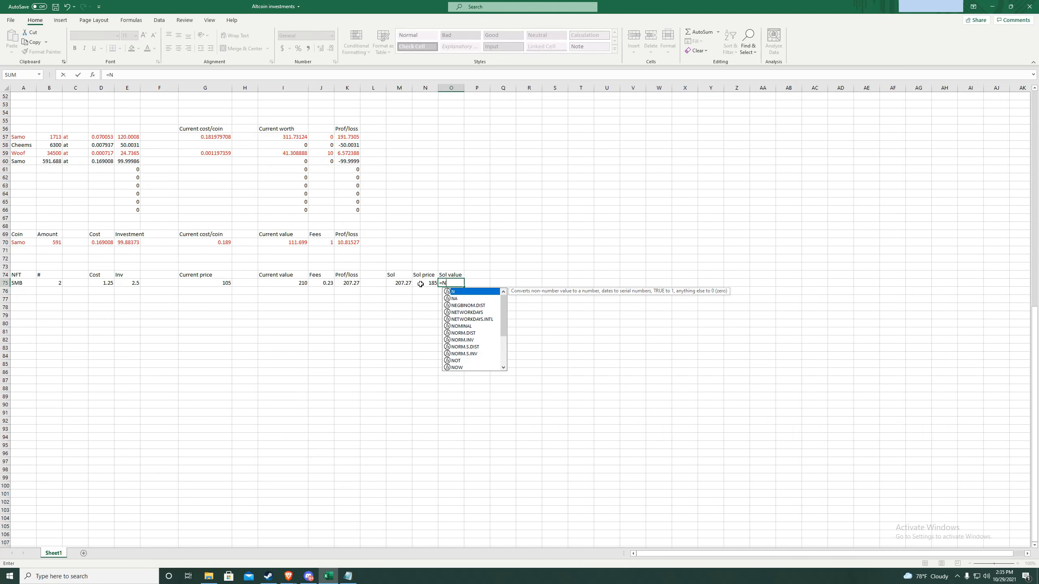
pyautogui.write('75*m75')
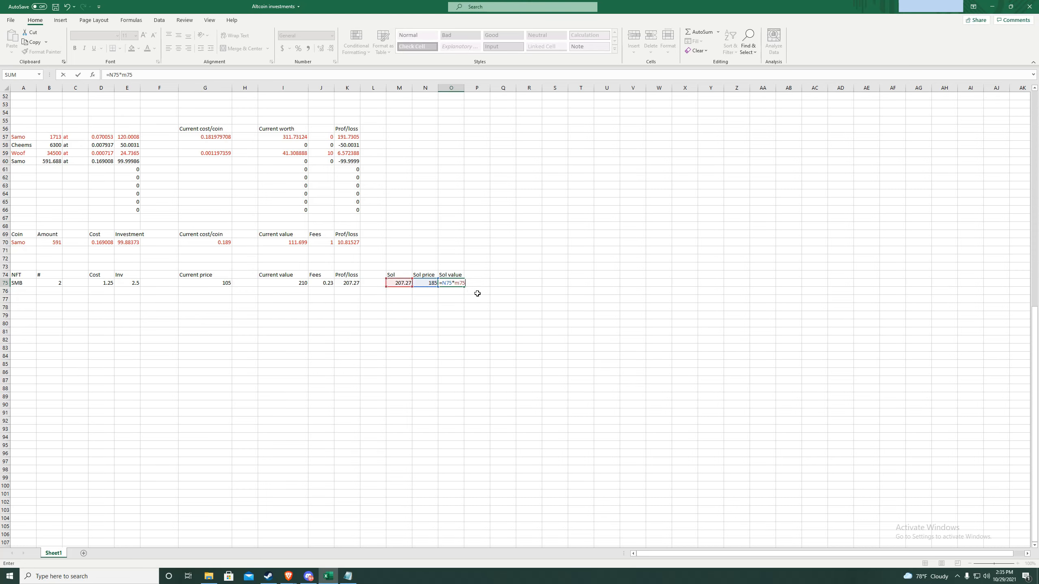
pyautogui.press('Return')
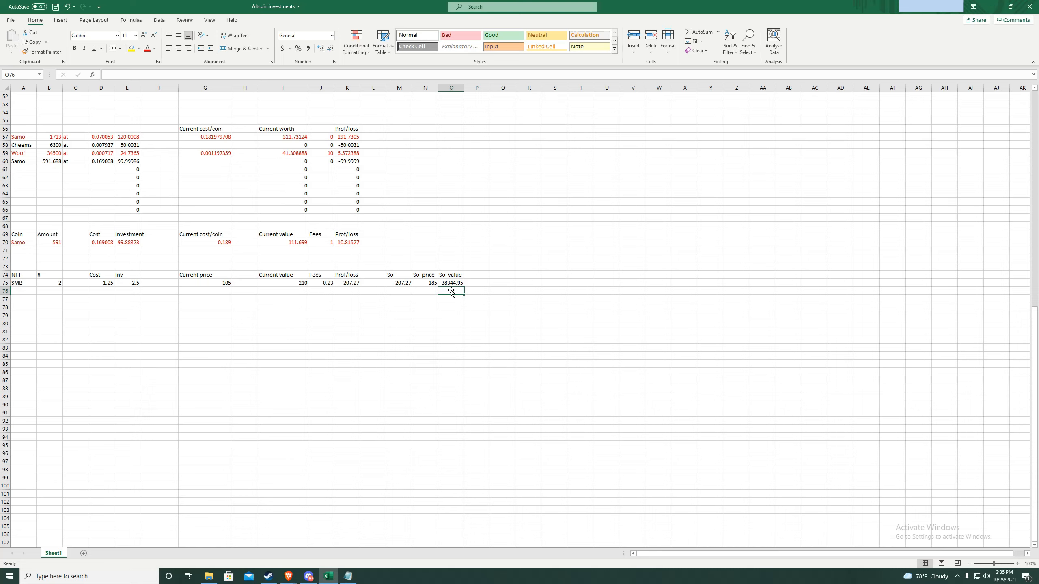
# - Add the headers I. Sol, I. Price and I. Value in Q74:S74
pyautogui.click(505, 278)
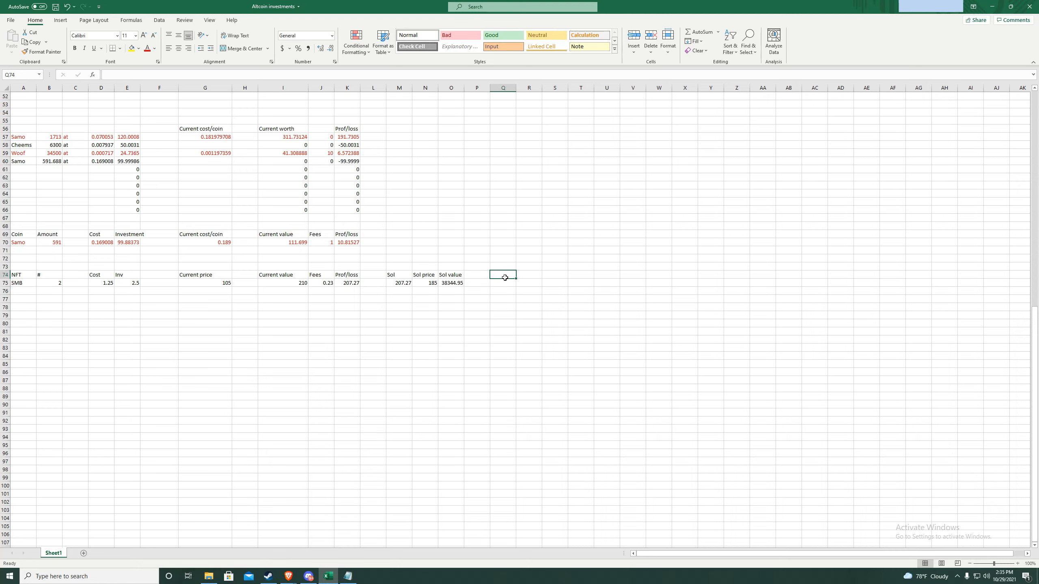
pyautogui.write('I. Sol')
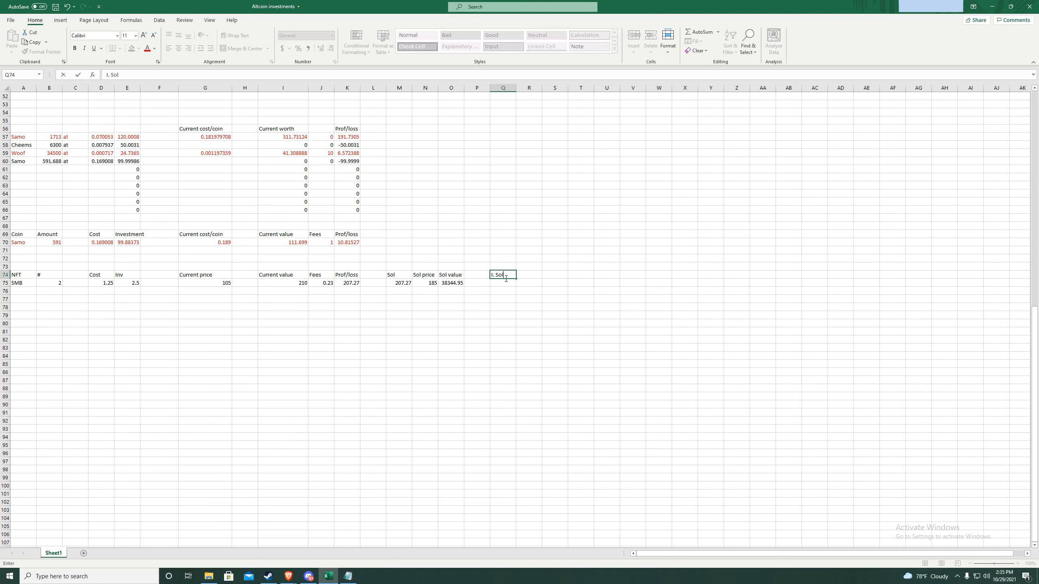
pyautogui.press('Tab')
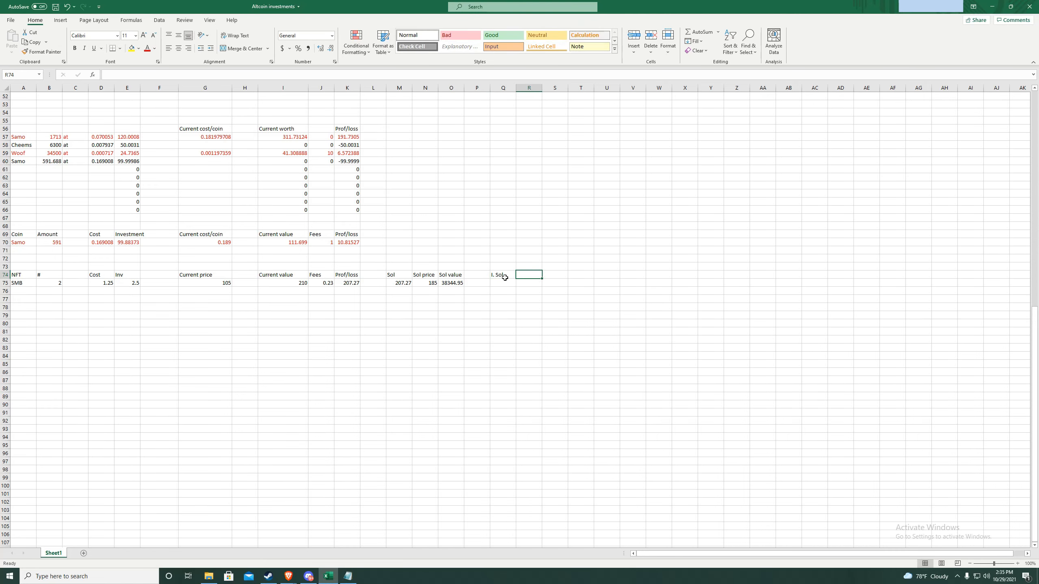
pyautogui.write('I.')
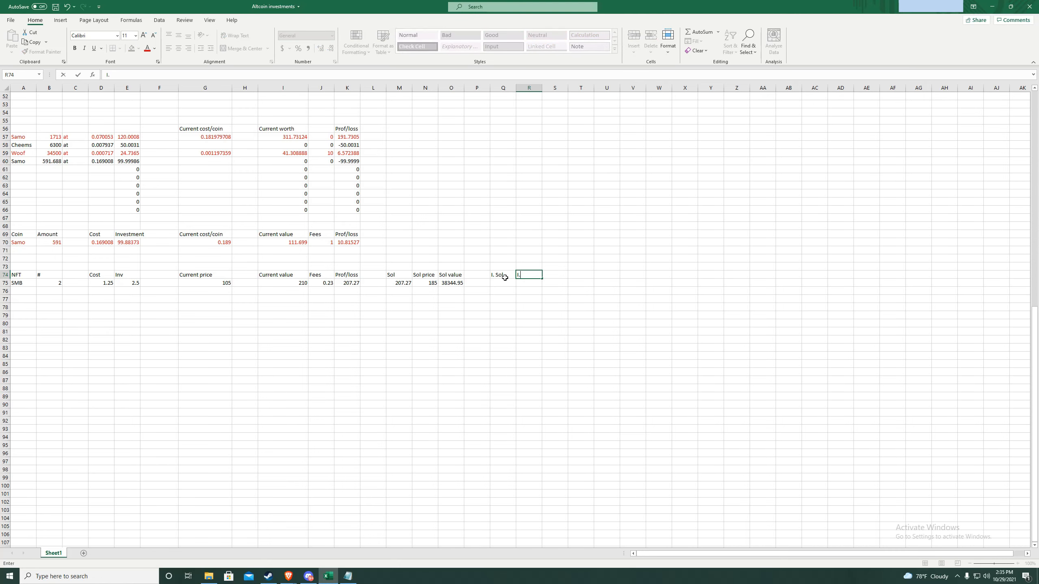
pyautogui.write(' Price')
pyautogui.press('Tab')
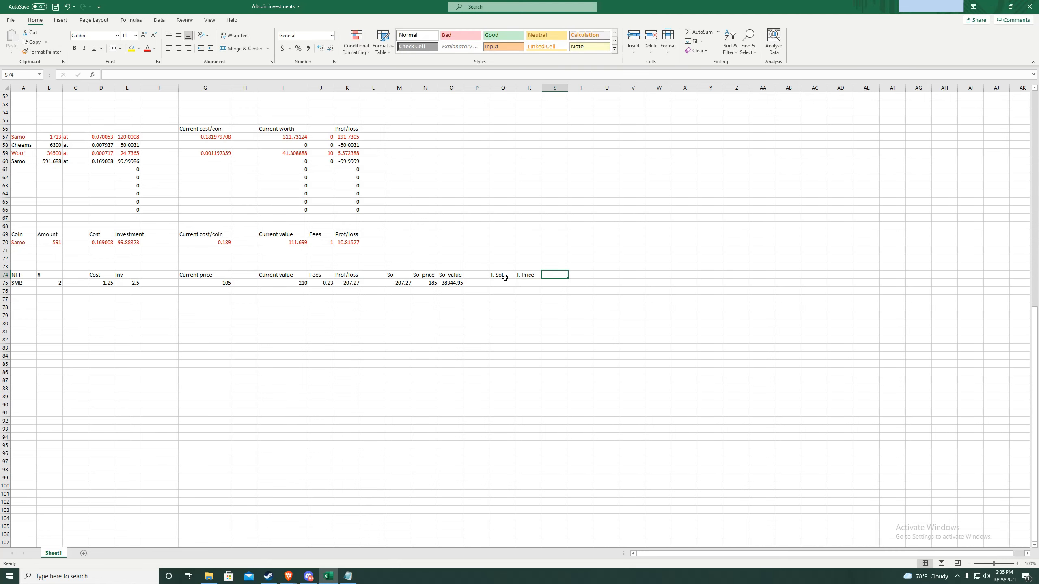
pyautogui.write('I. Value')
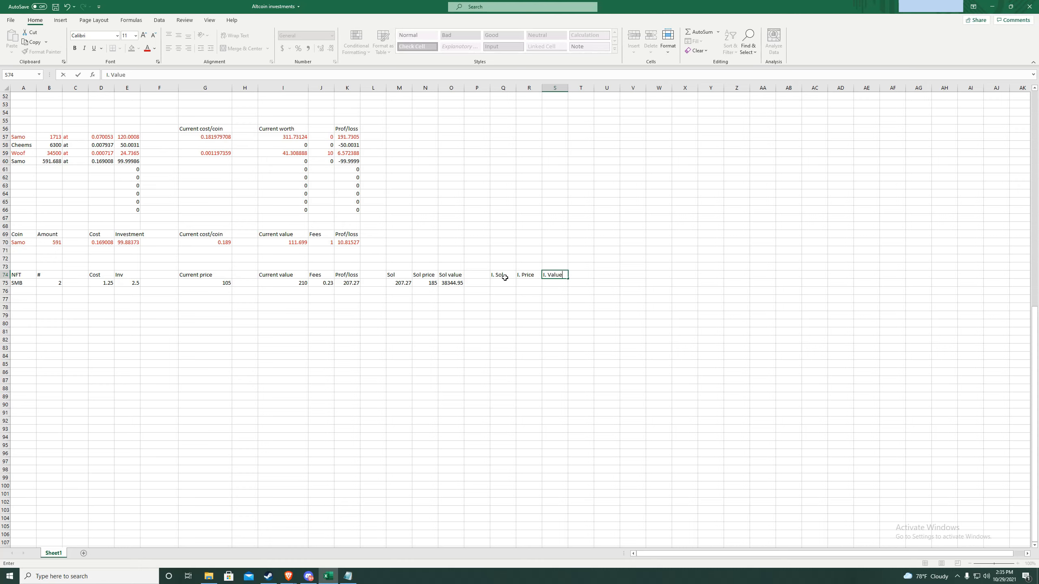
pyautogui.click(505, 285)
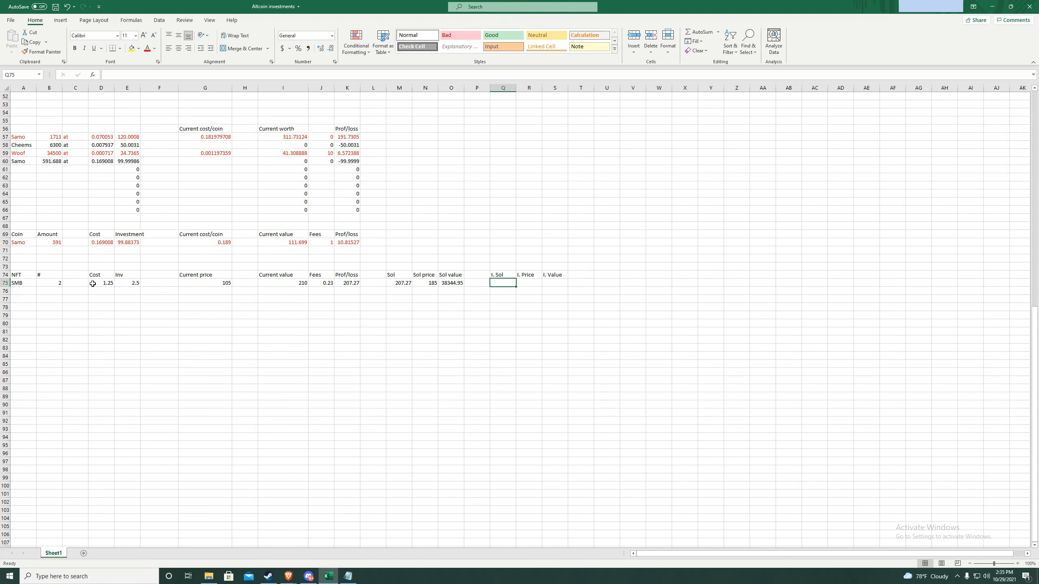
# - Enter 2.5 and 125 for SMB, with =R75*Q75 in S75 giving 312.5
pyautogui.write('2')
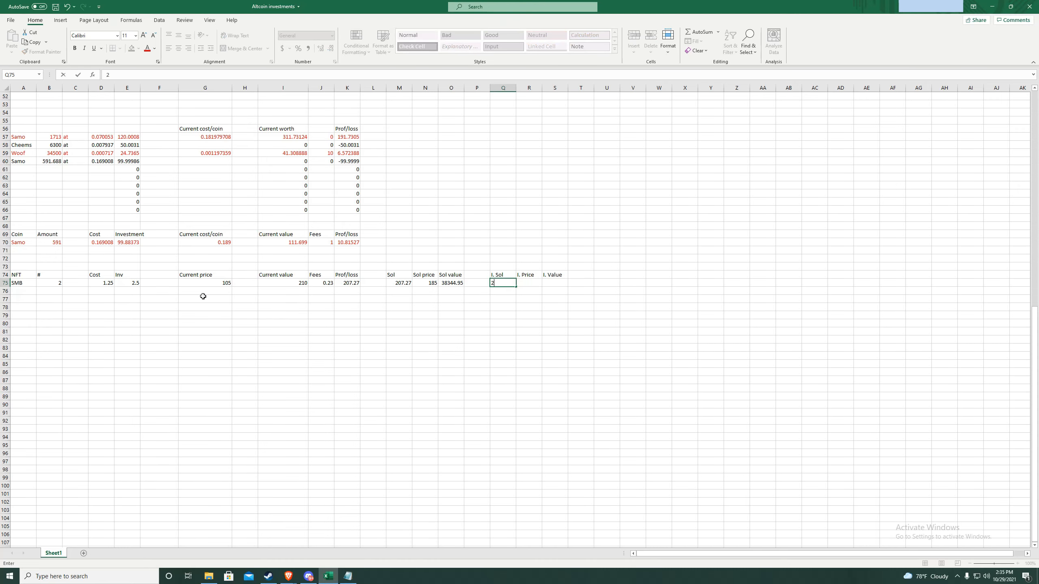
pyautogui.write('.5')
pyautogui.click(528, 287)
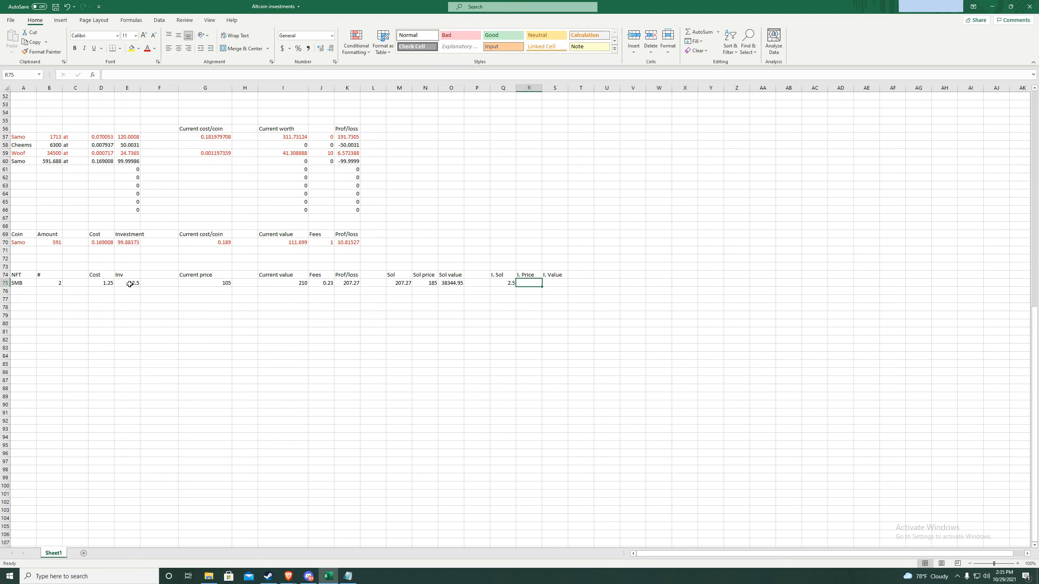
pyautogui.write('125')
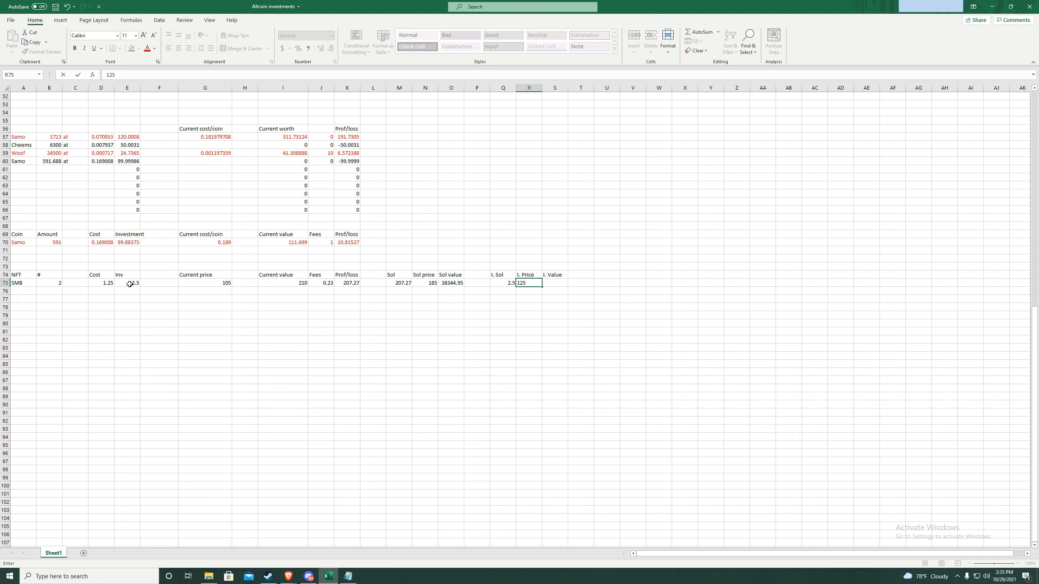
pyautogui.click(558, 287)
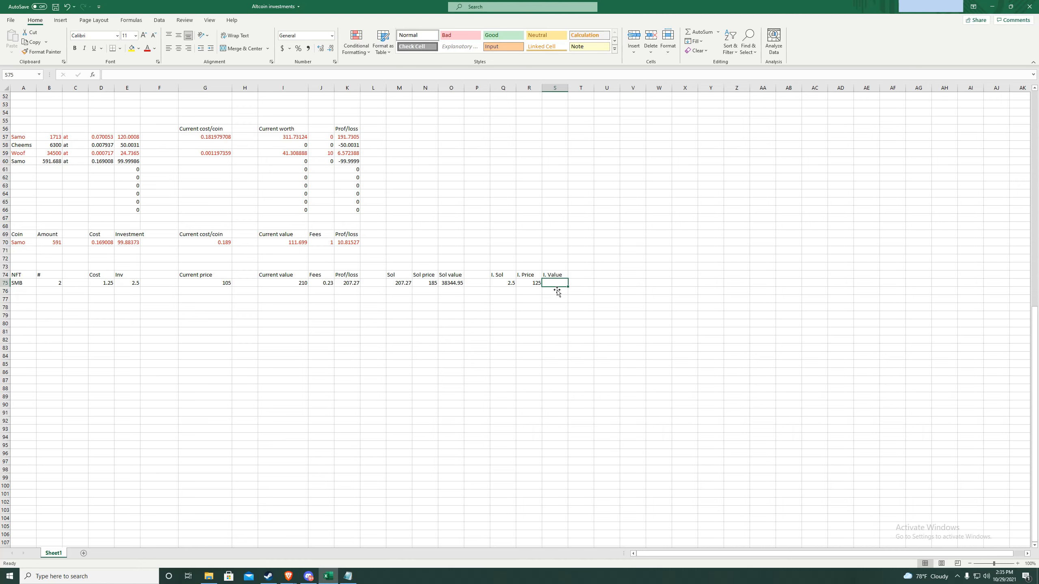
pyautogui.doubleClick(556, 287)
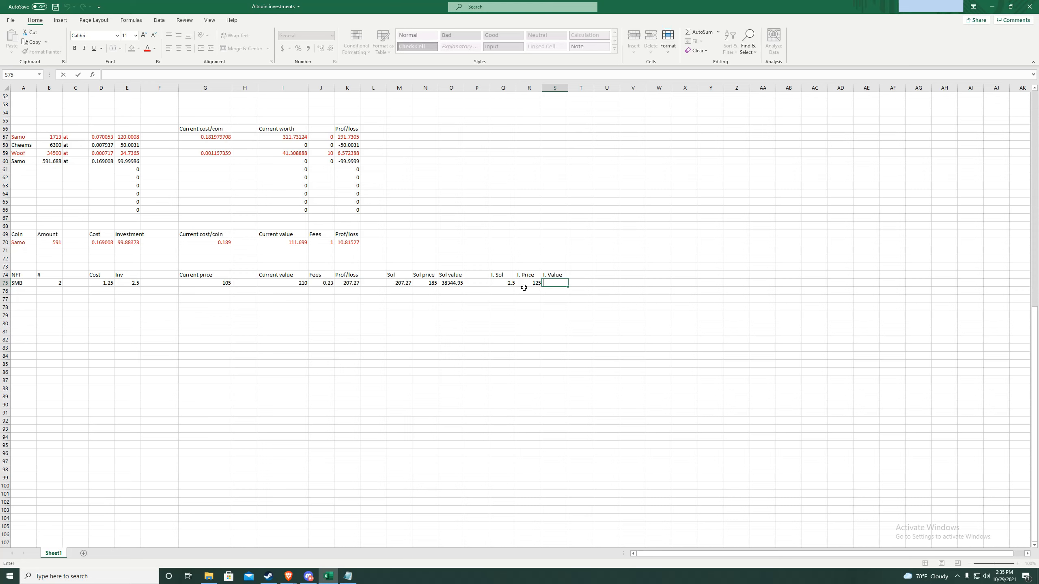
pyautogui.write('=R75')
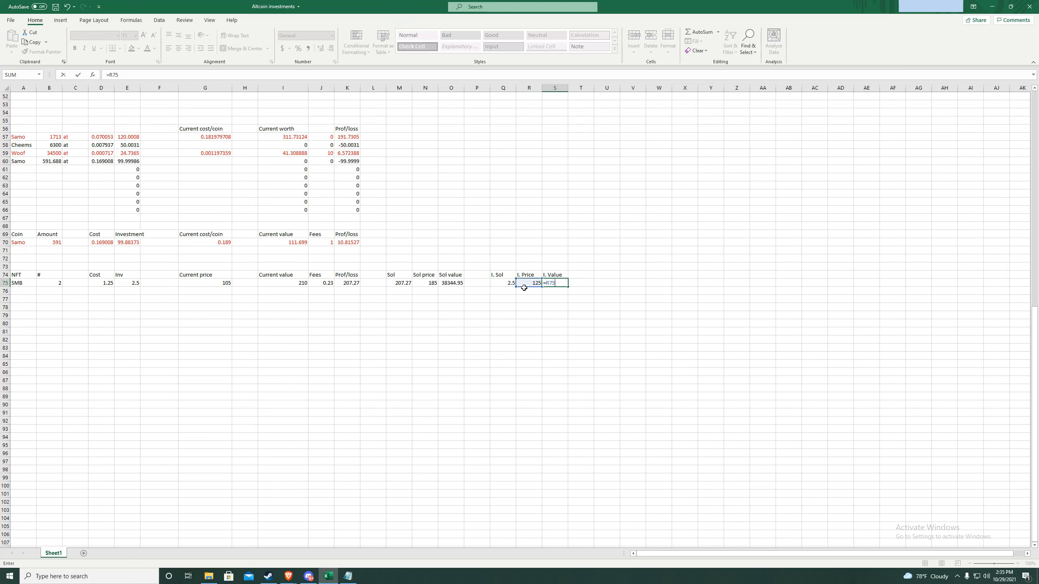
pyautogui.write('*Q75')
pyautogui.press('Return')
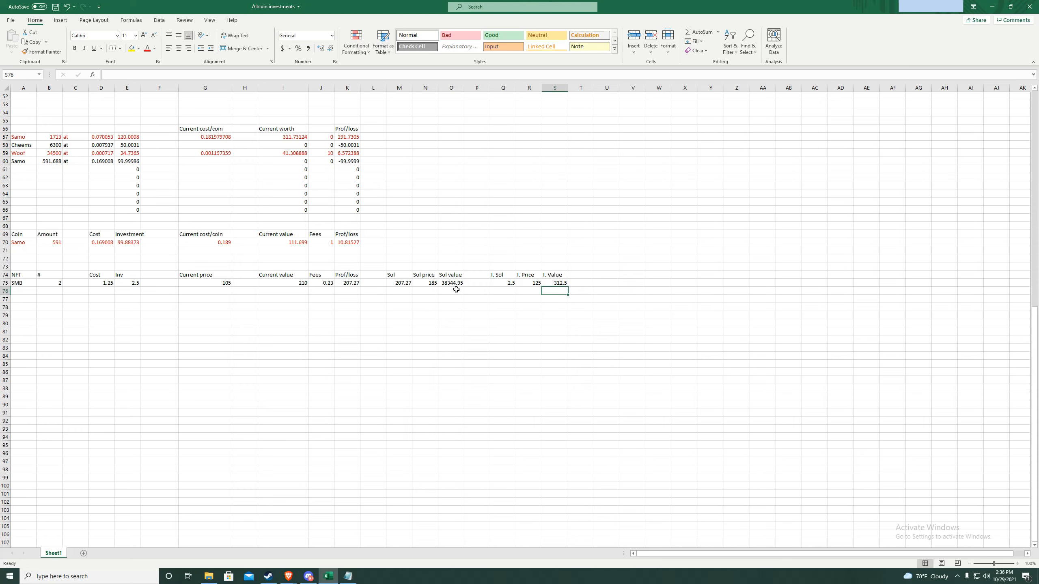
# - Add a '% ROI' header in cell U74
pyautogui.click(609, 278)
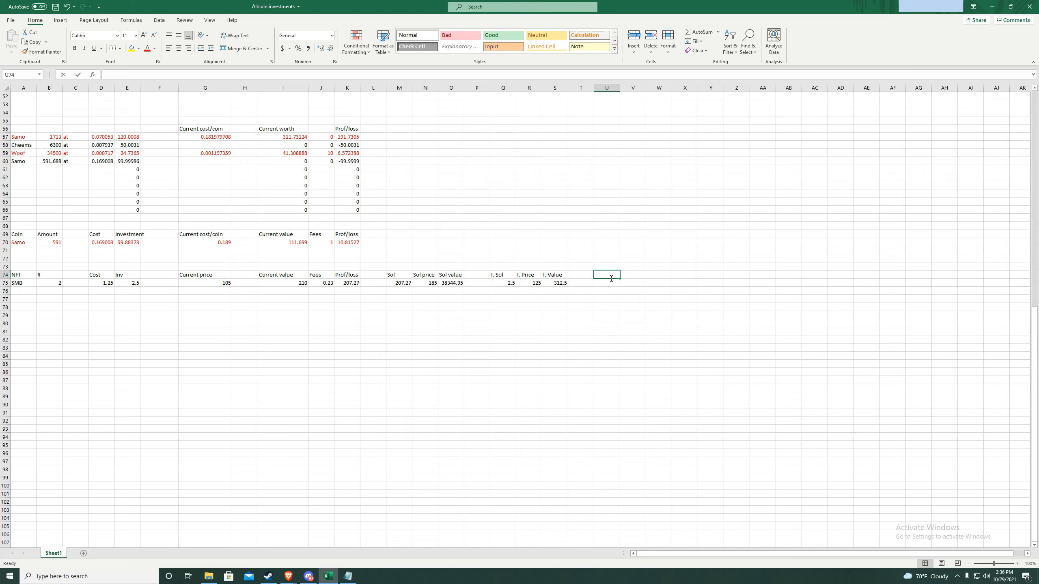
pyautogui.write('%')
pyautogui.write(' roi')
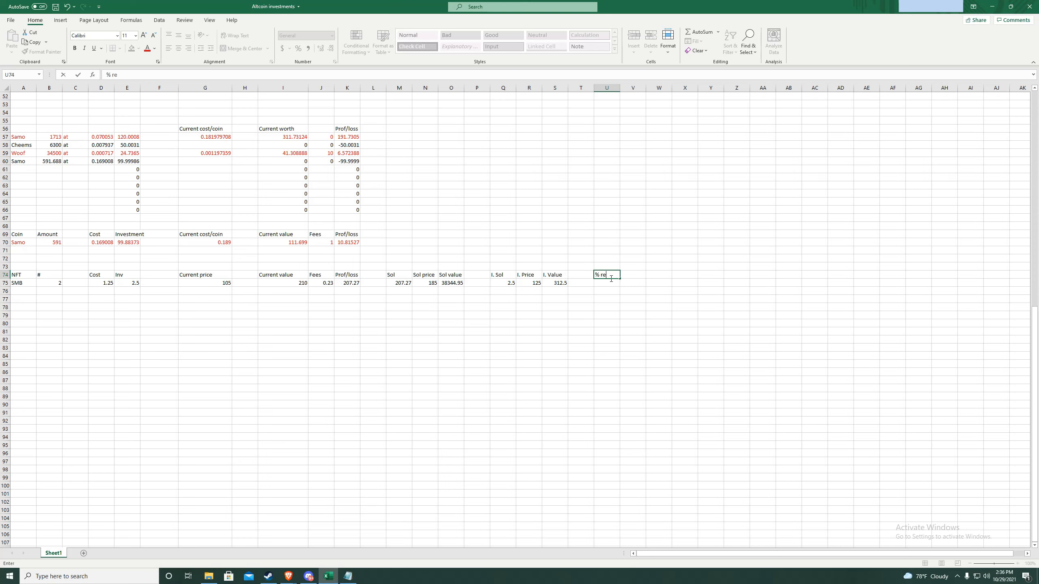
pyautogui.press('BackSpace')
pyautogui.press('BackSpace')
pyautogui.press('BackSpace')
pyautogui.write('ROI')
pyautogui.press('Return')
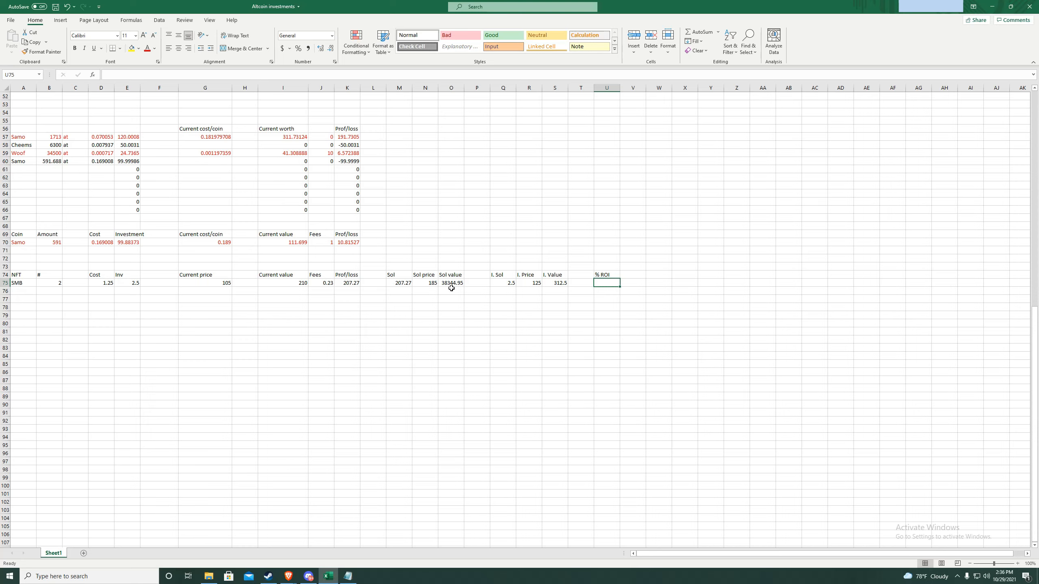
# - Enter the ROI formula =O75/S75 in U75, giving 122.7038
pyautogui.doubleClick(612, 286)
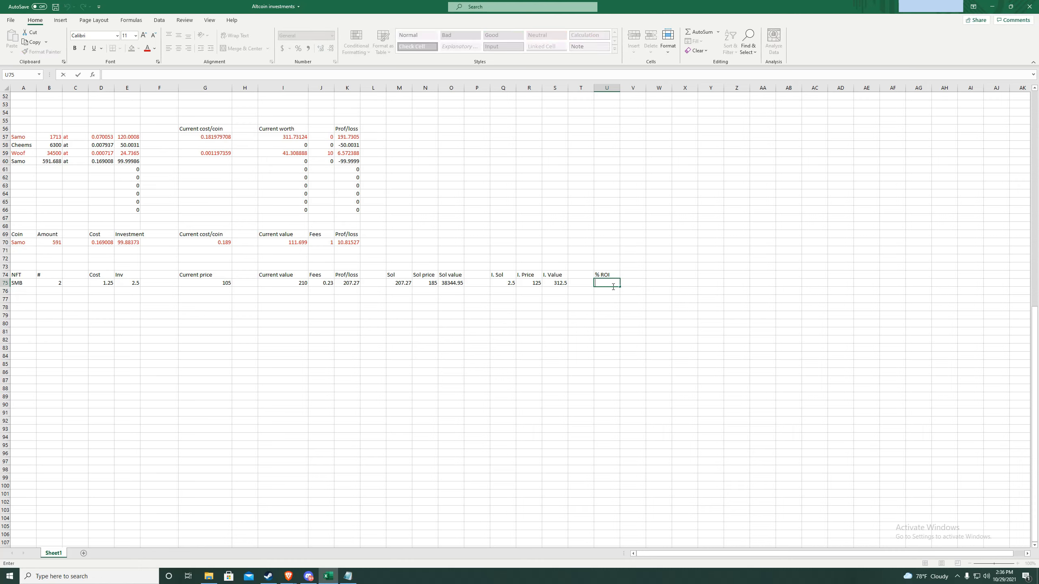
pyautogui.write('=o')
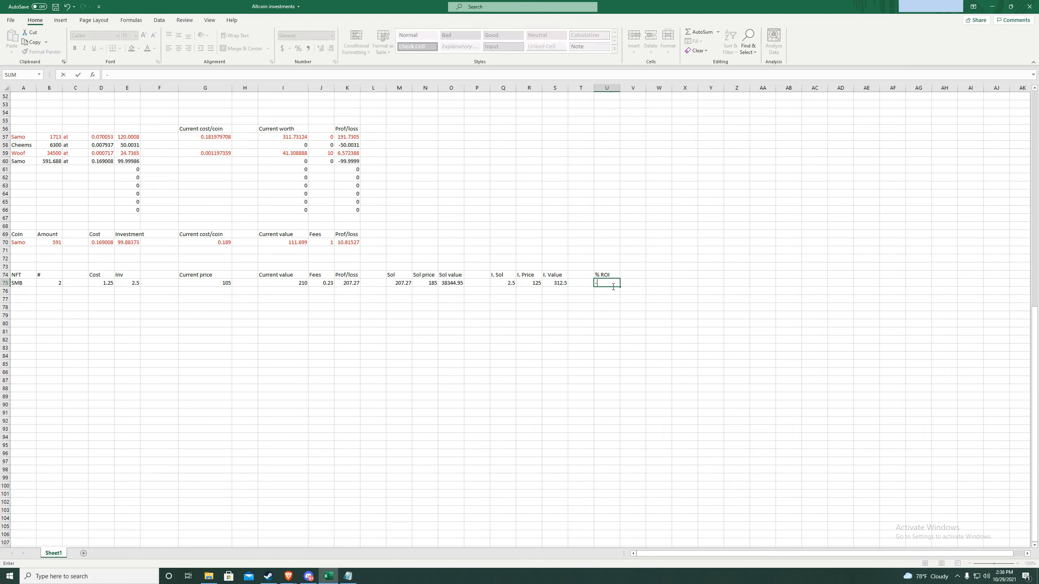
pyautogui.press('BackSpace')
pyautogui.press('BackSpace')
pyautogui.write('=O75/S')
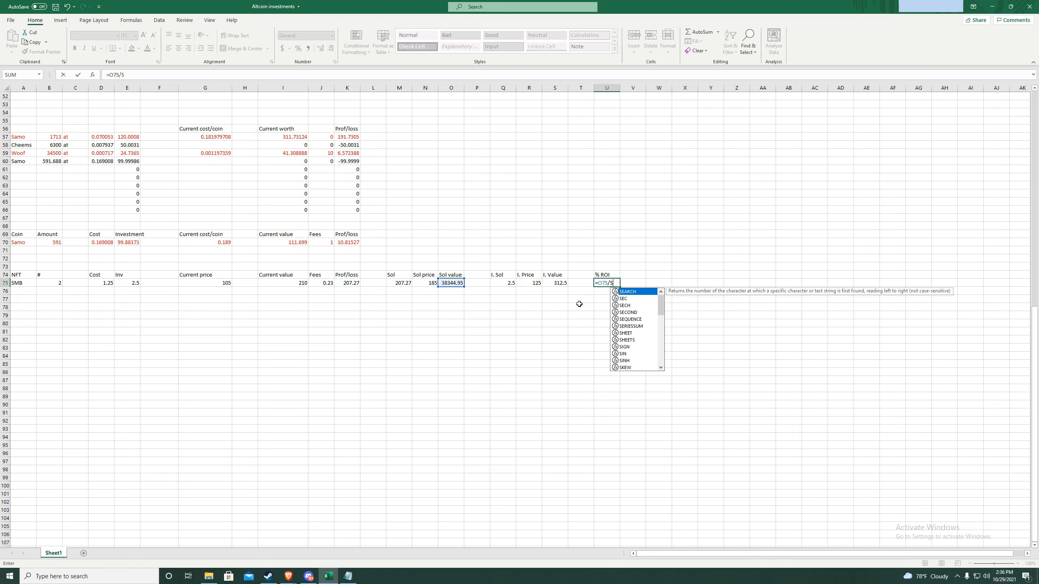
pyautogui.write('75')
pyautogui.press('Return')
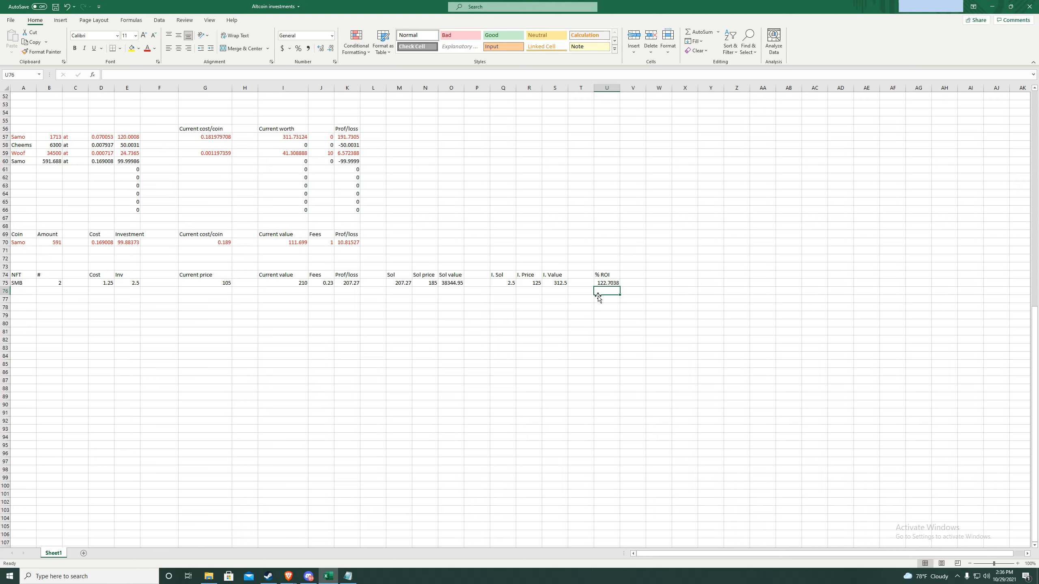
# - Shorten the U74 header from '% ROI' to 'ROI'
pyautogui.click(603, 276)
pyautogui.doubleClick(603, 278)
pyautogui.press('BackSpace')
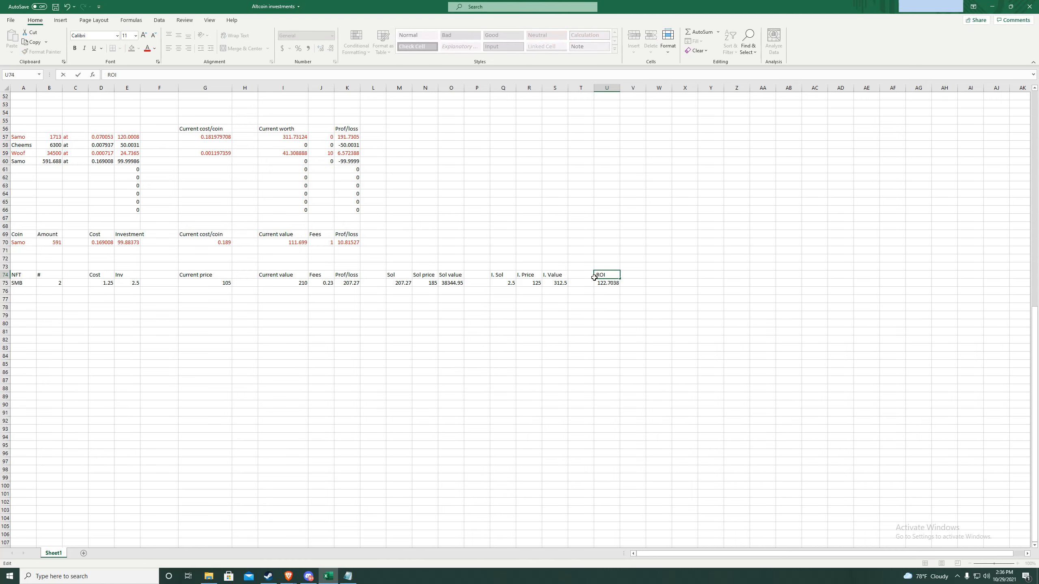
pyautogui.press('Return')
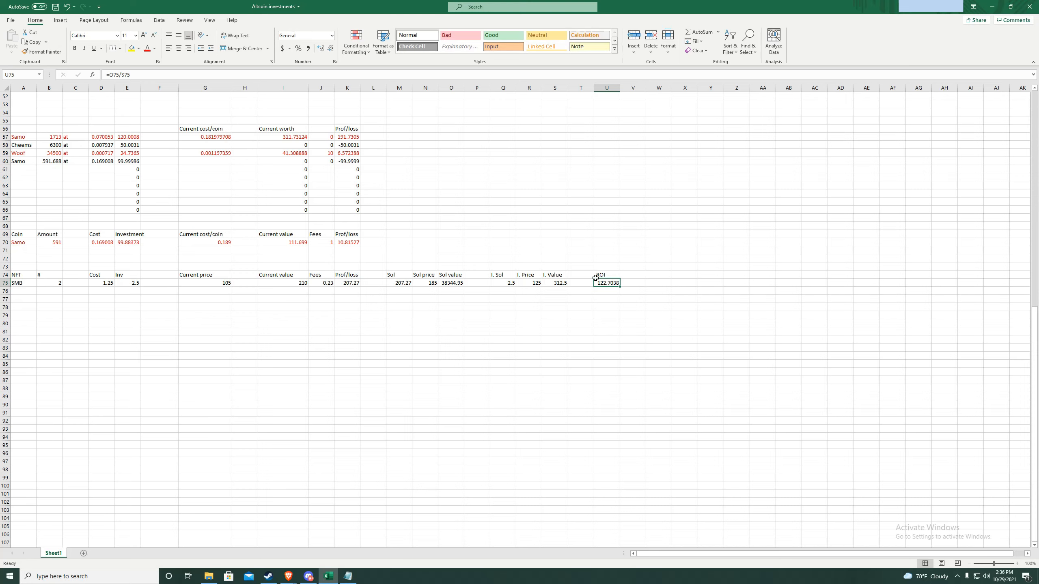